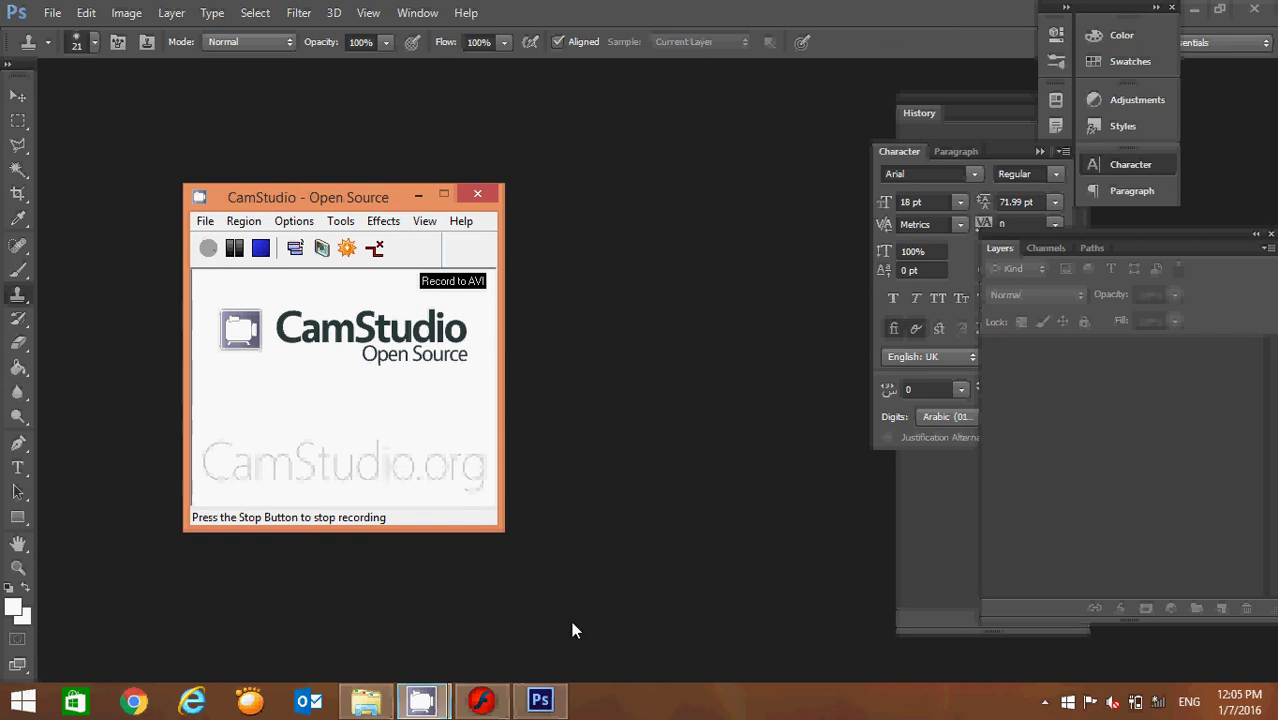
Bring the empty Photoshop window to the front from the taskbar
click(546, 705)
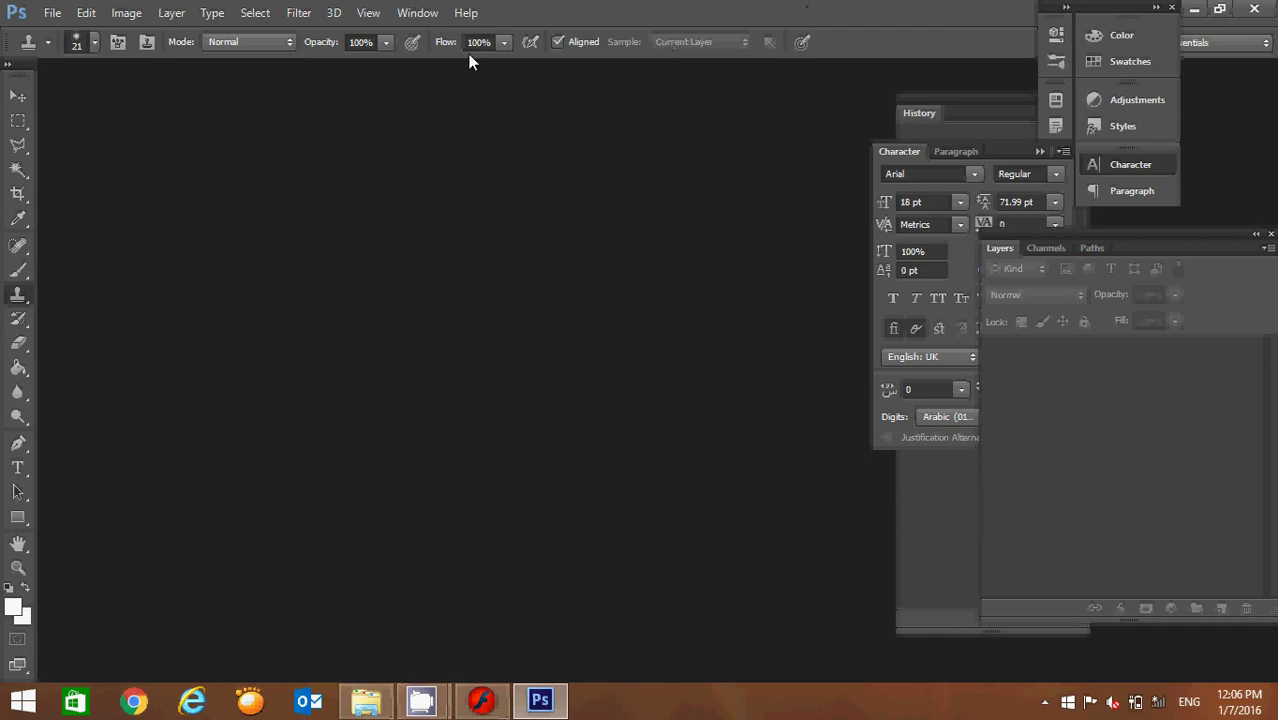
Open the AOU logo image from Pictures and select its Background layer
click(60, 12)
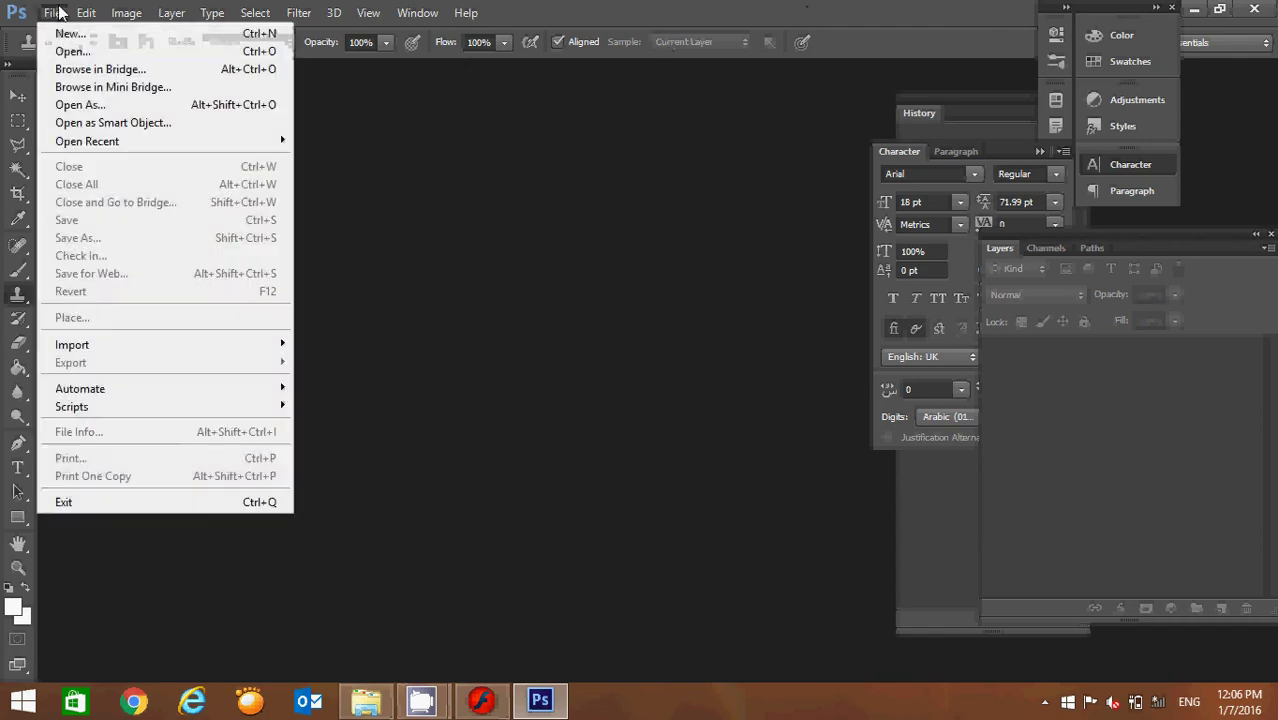
click(72, 51)
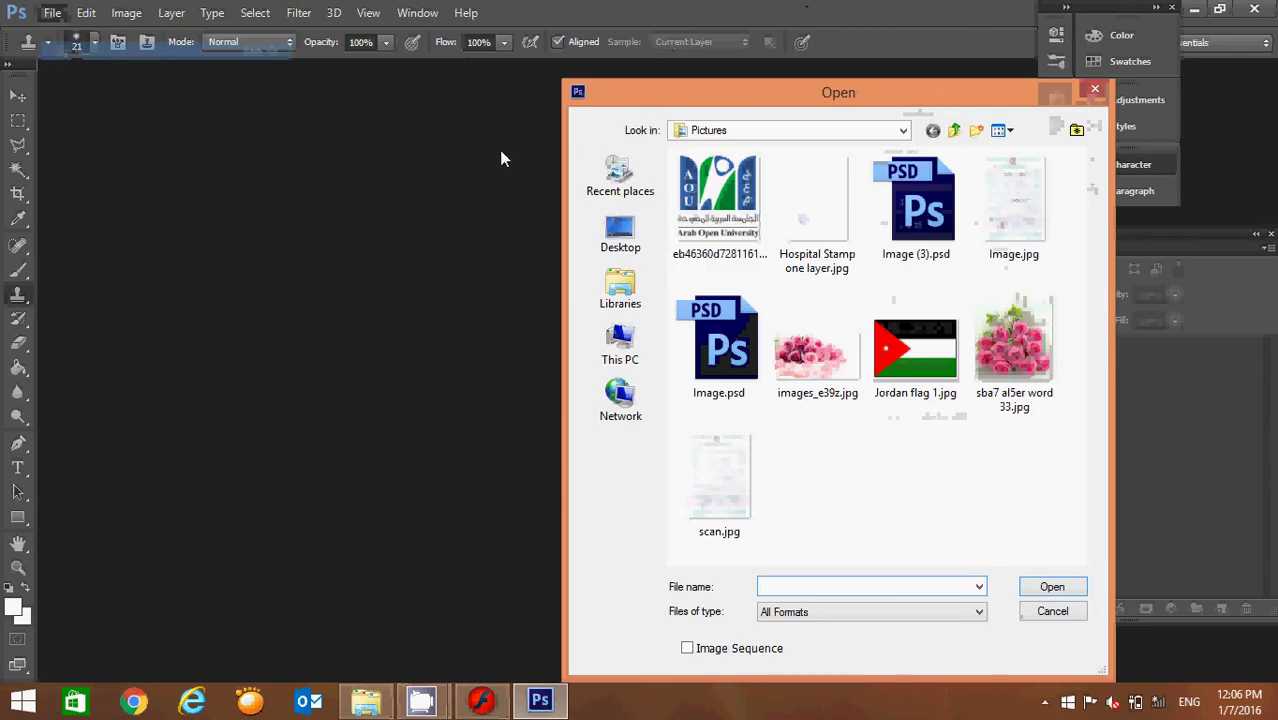
click(719, 200)
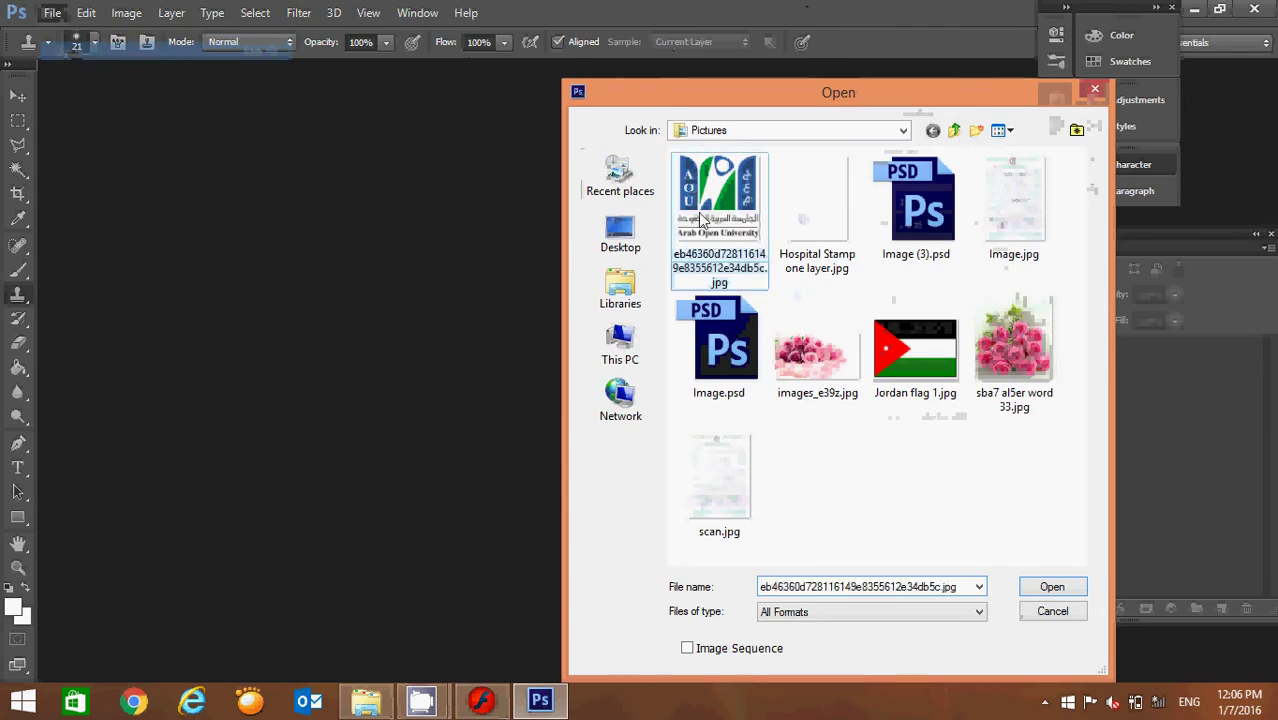
click(1046, 590)
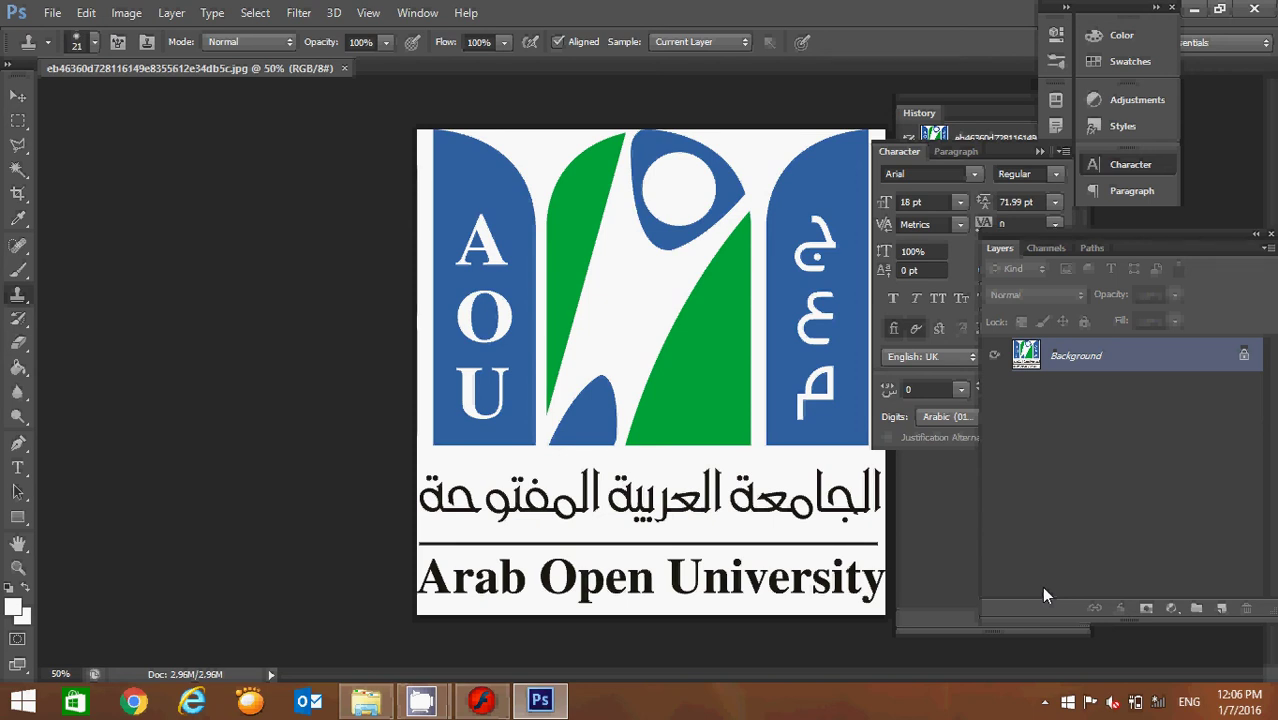
click(1185, 357)
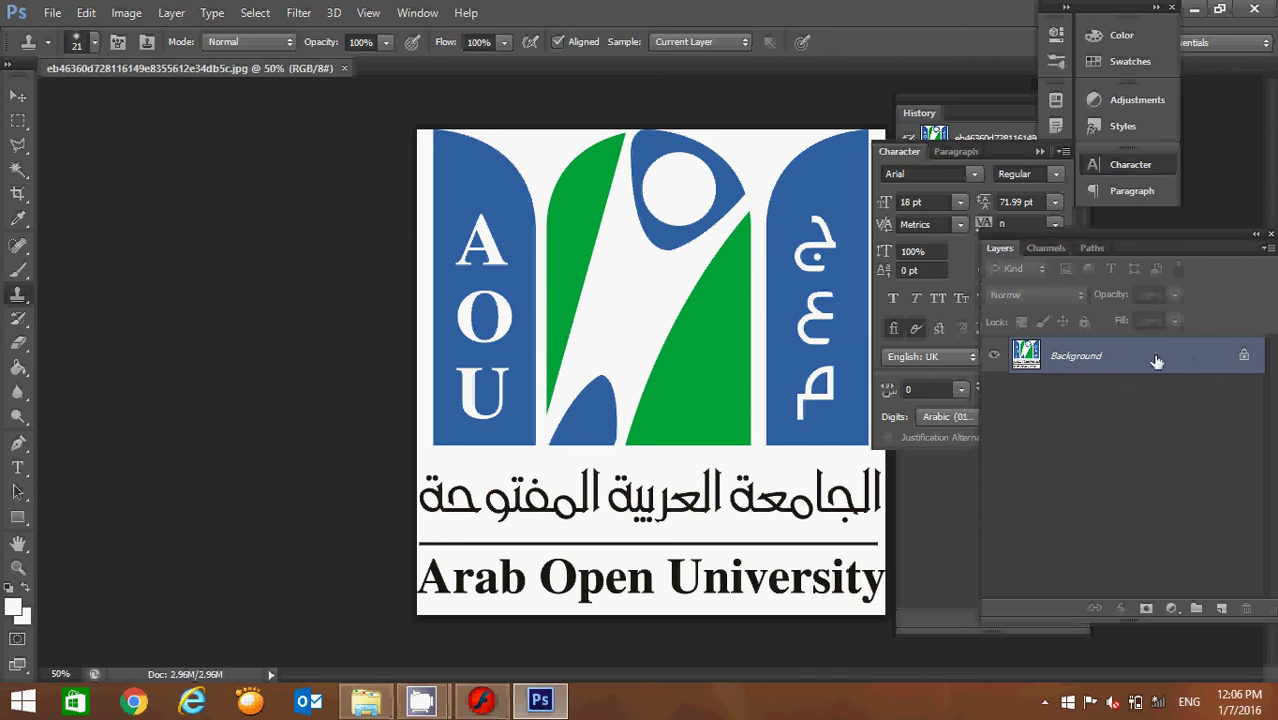
Duplicate the Background layer into Background copy, Background copy 2 and Background copy 3
drag(1158, 361, 1224, 612)
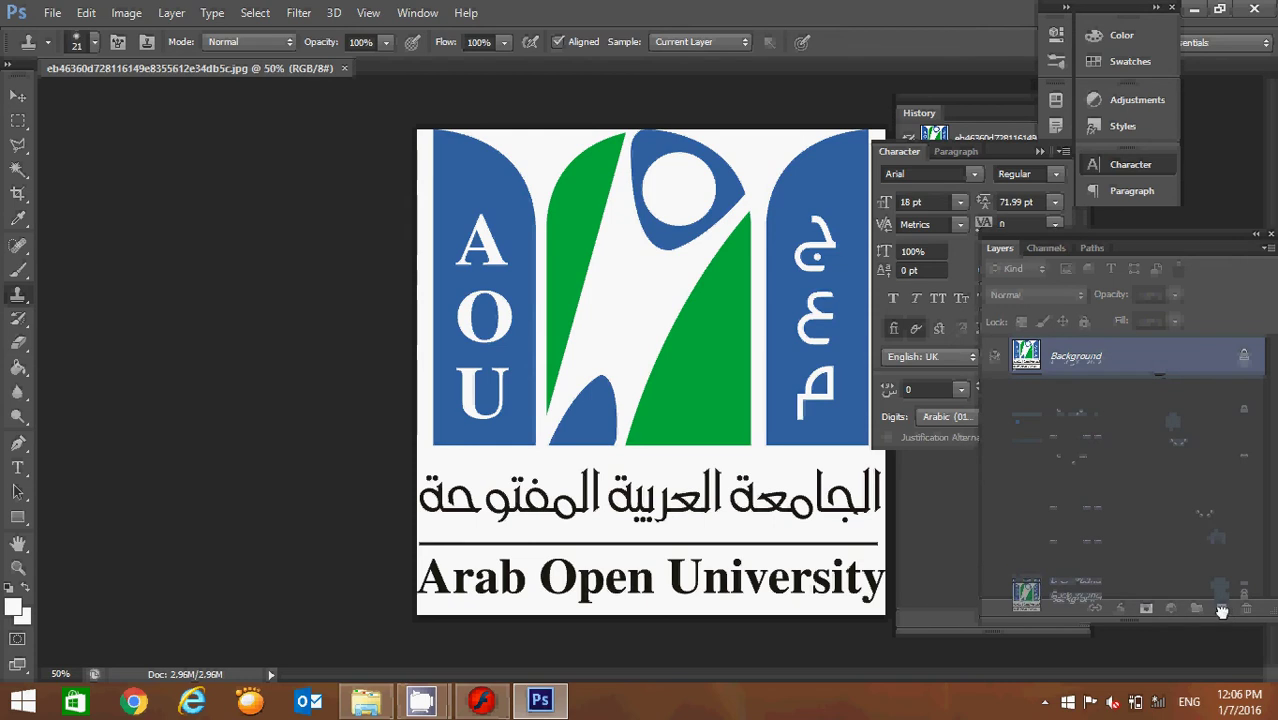
drag(1224, 612, 1222, 609)
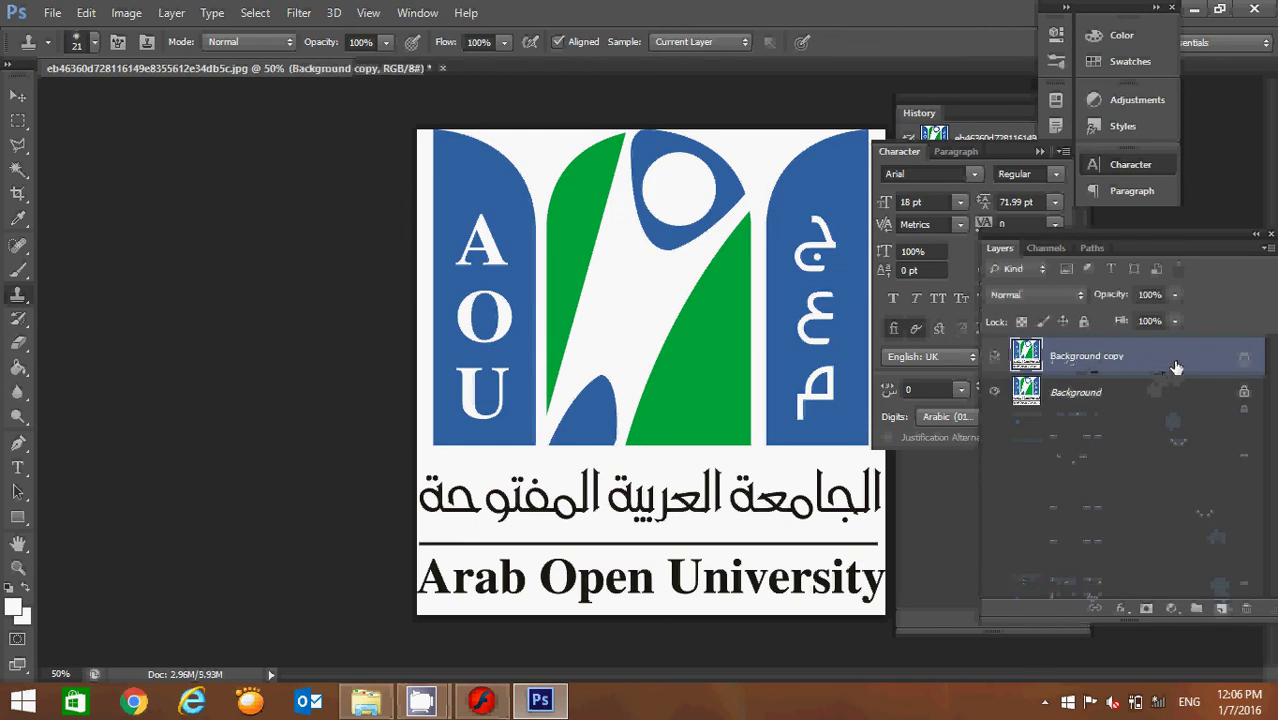
drag(1172, 362, 1222, 609)
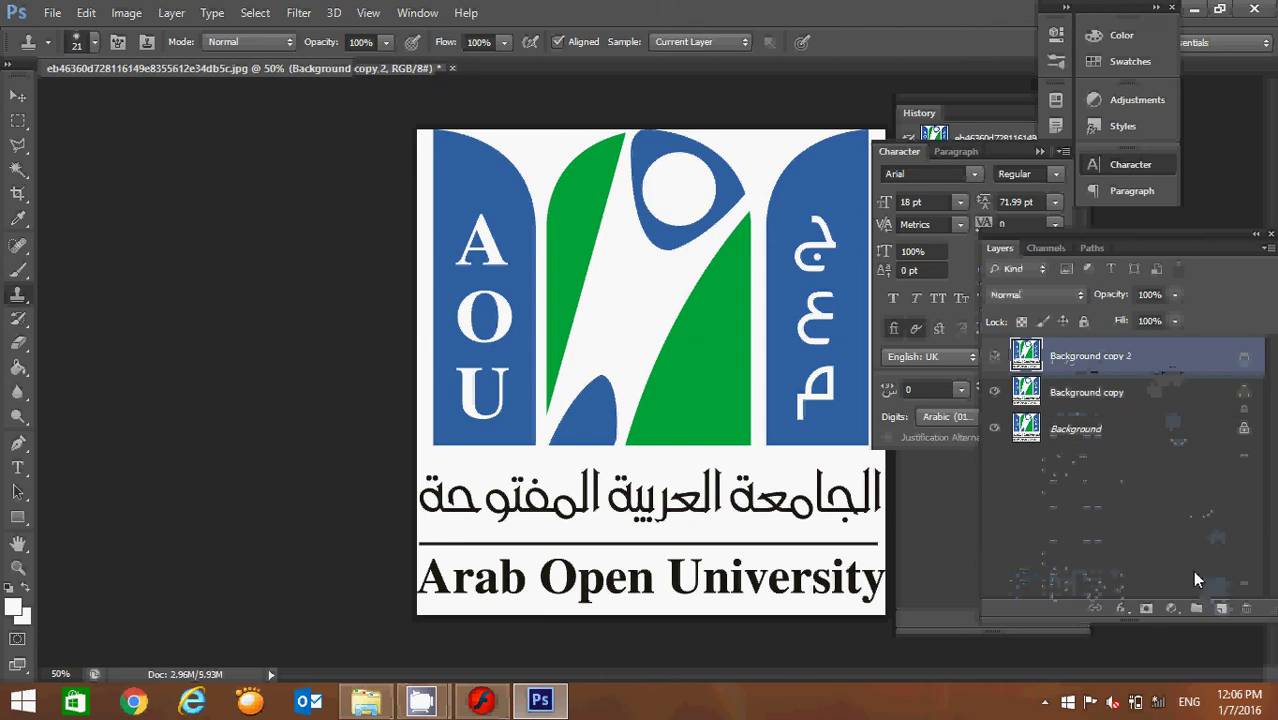
drag(1171, 357, 1221, 610)
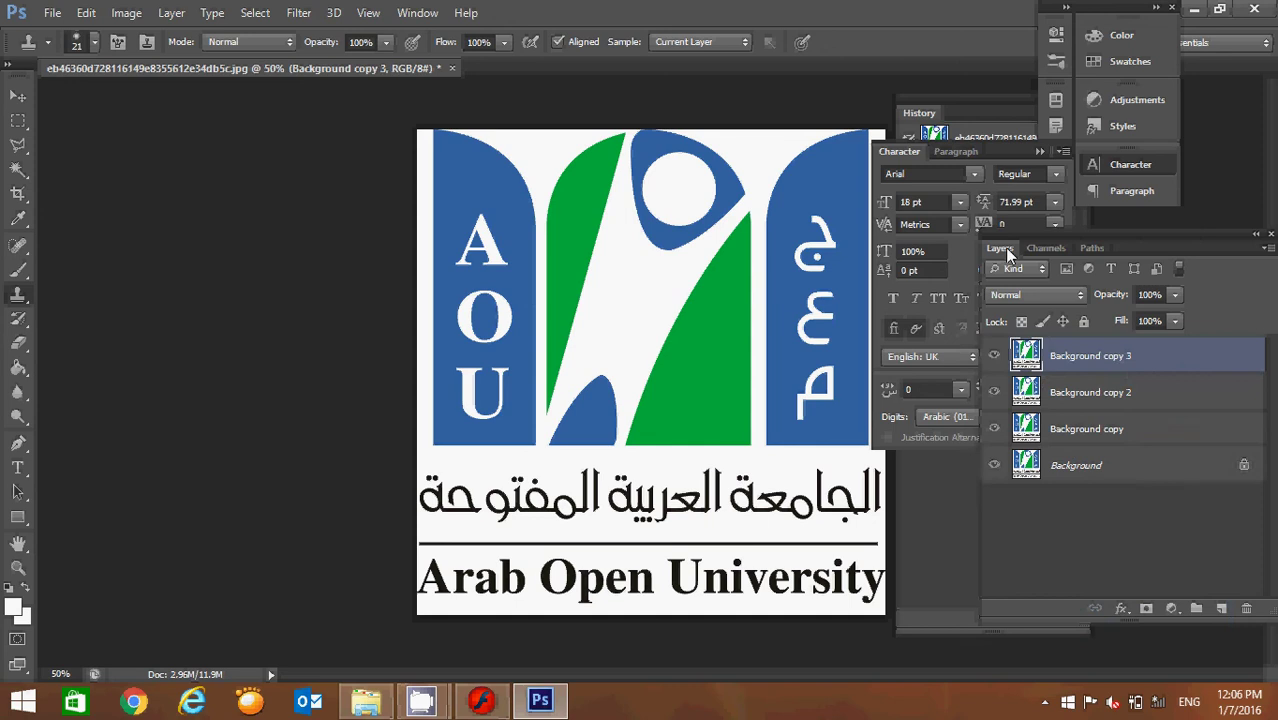
Select the original Background layer beneath the three logo copies
click(429, 17)
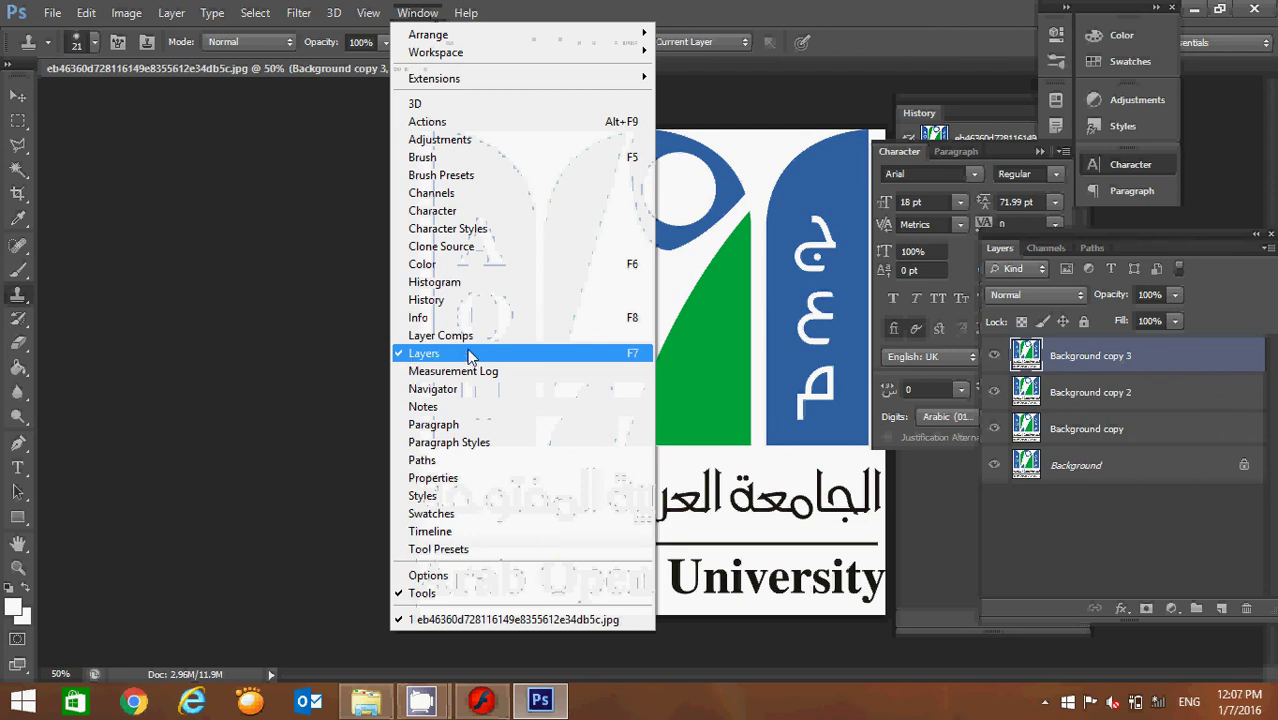
click(535, 8)
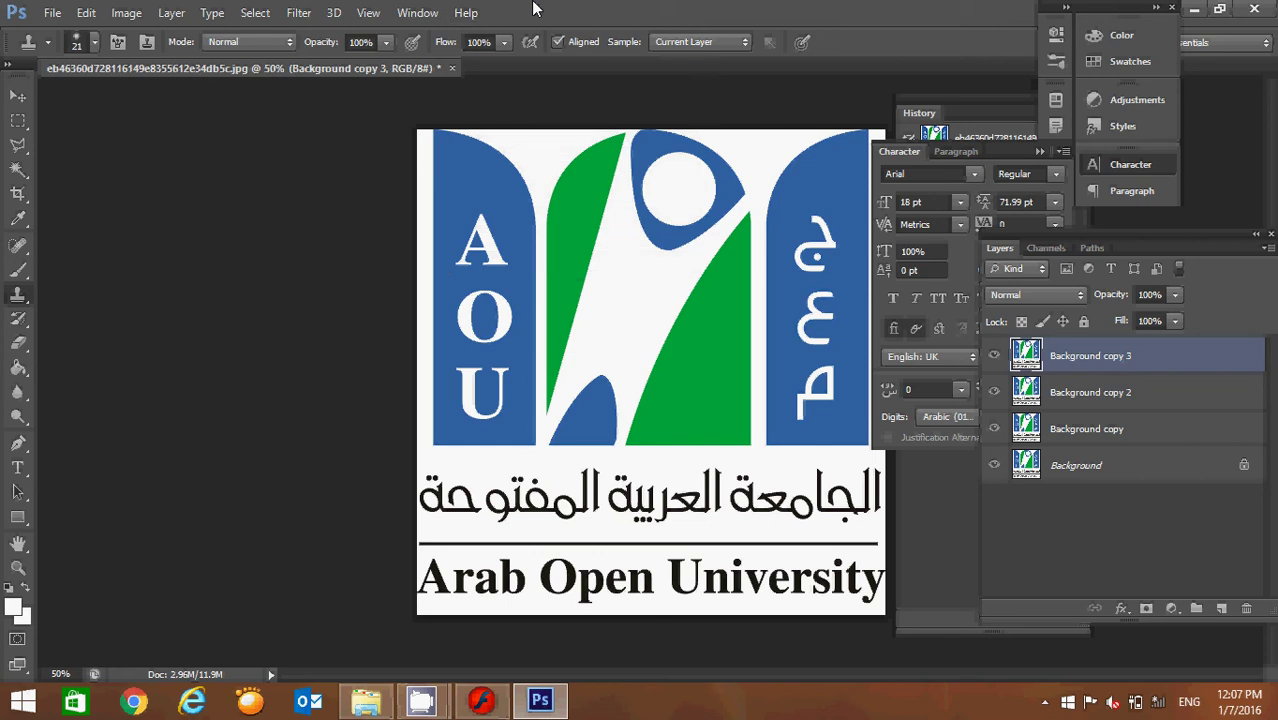
click(1122, 467)
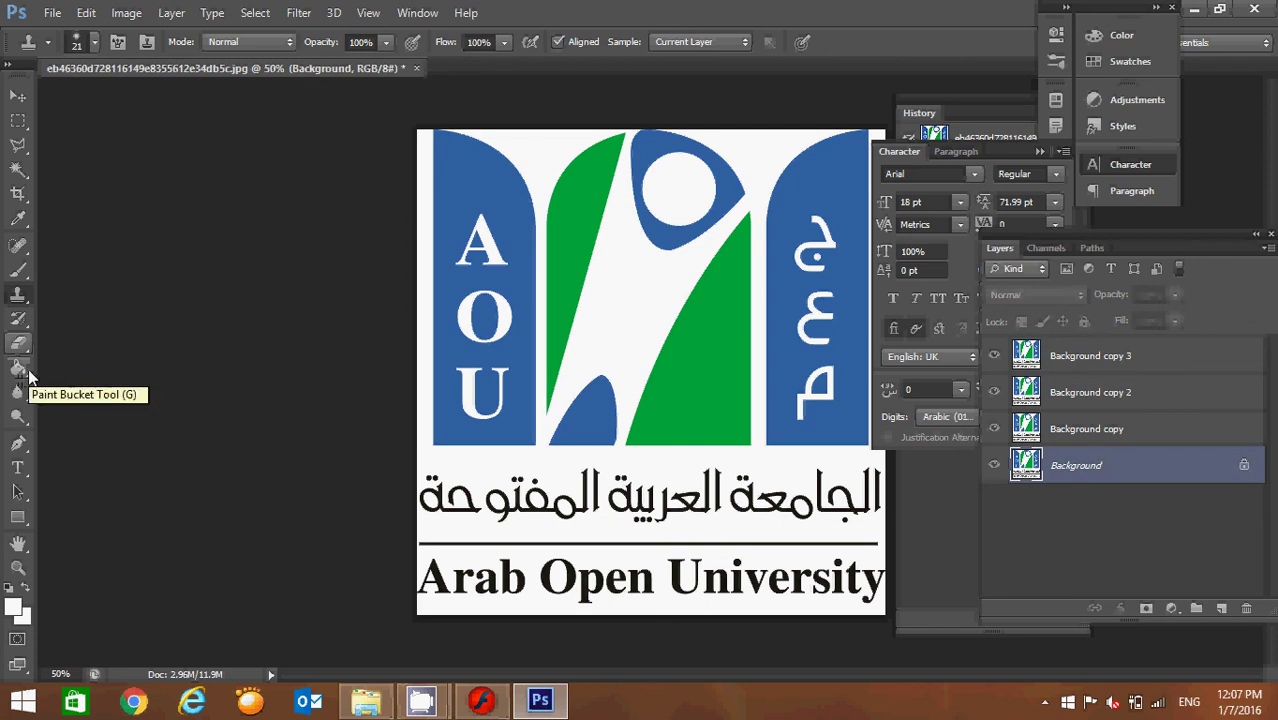
Switch to the Gradient Tool with the Diamond gradient shape
click(29, 375)
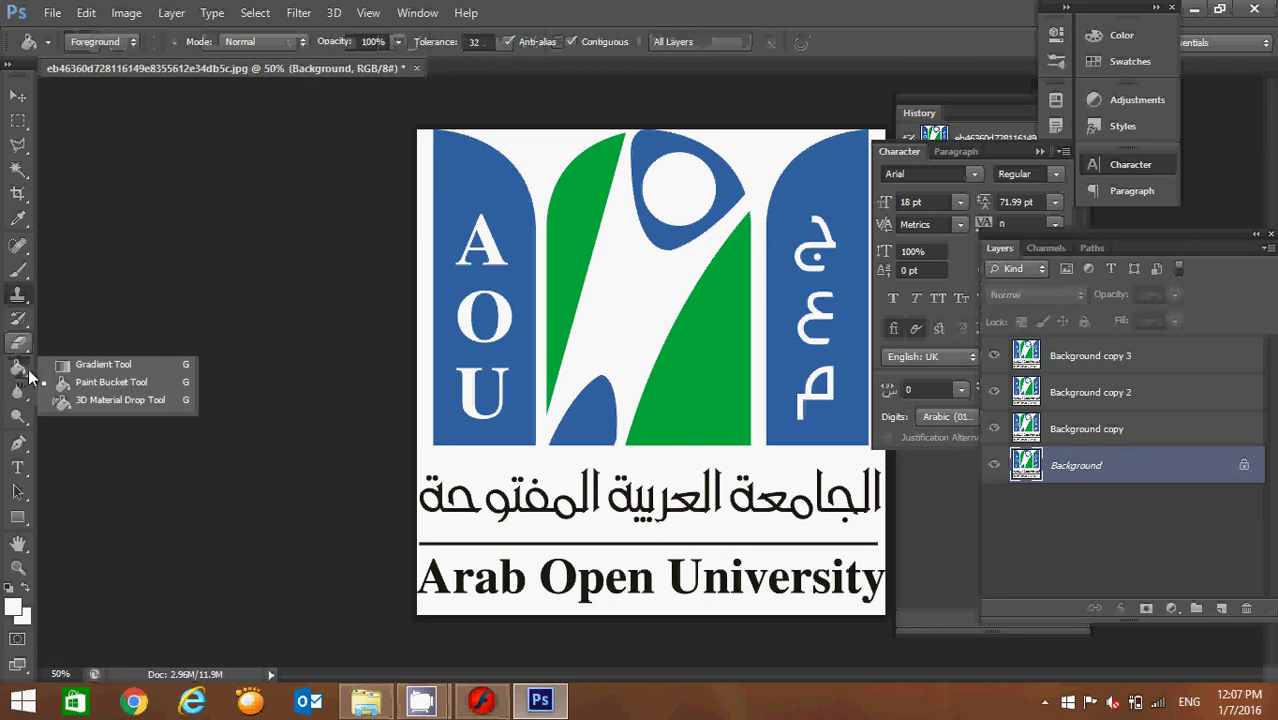
click(108, 365)
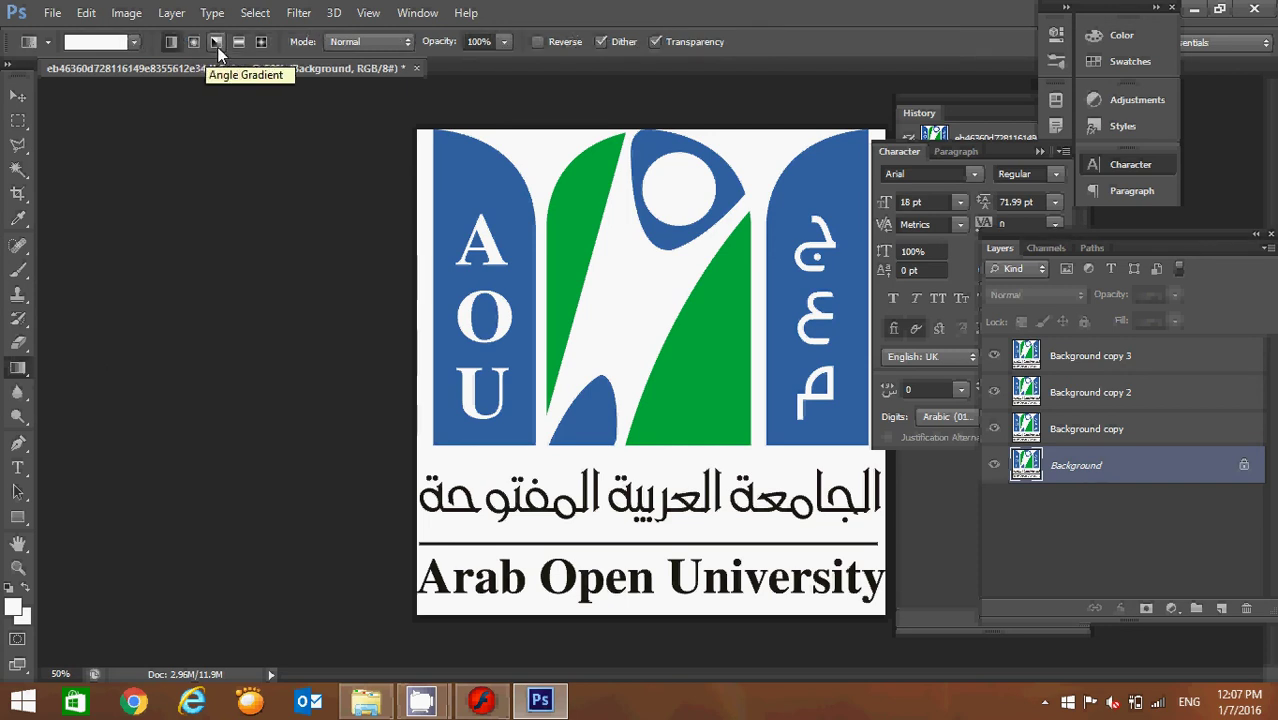
click(217, 46)
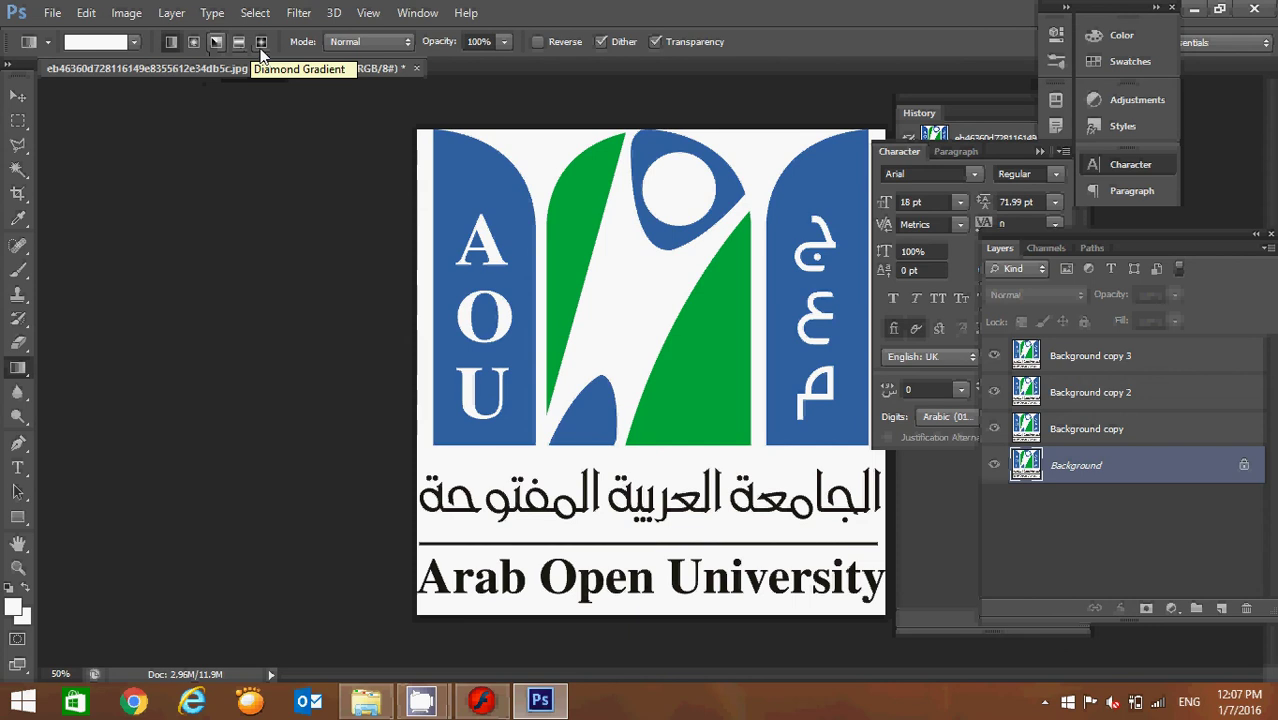
click(261, 44)
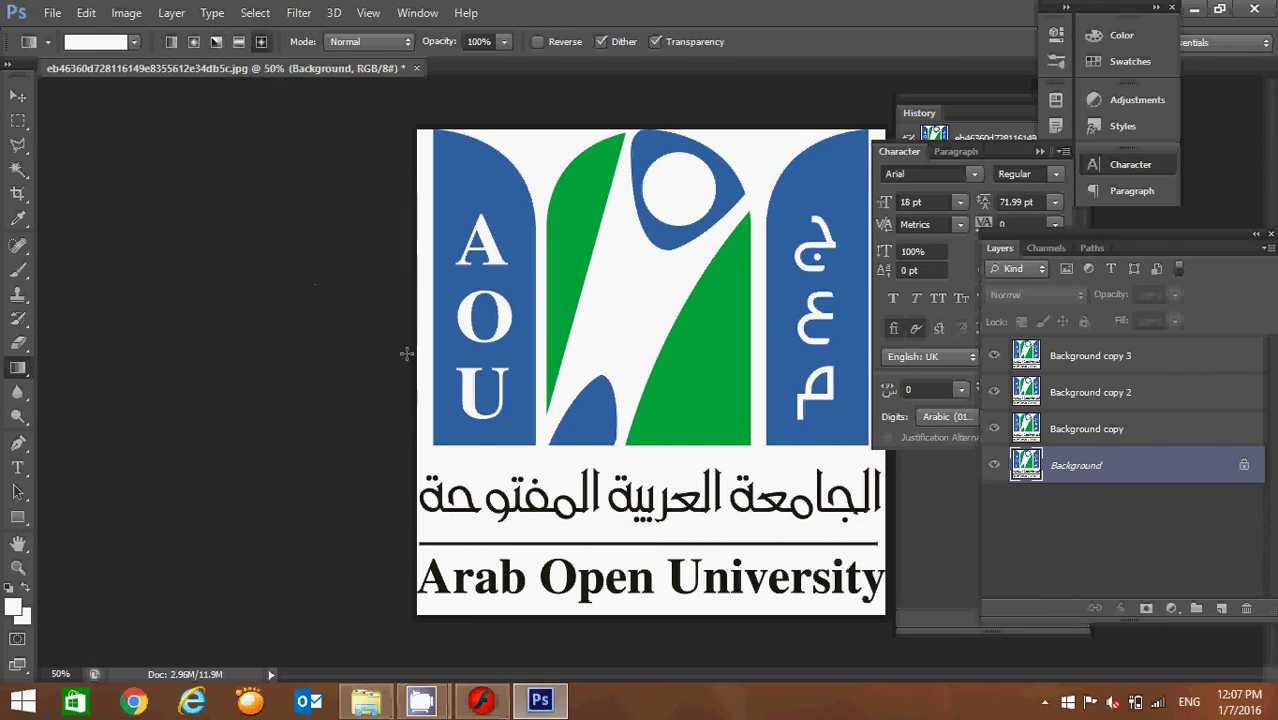
Choose the Foreground to Background gradient preset and bring up the foreground colour picker
click(135, 42)
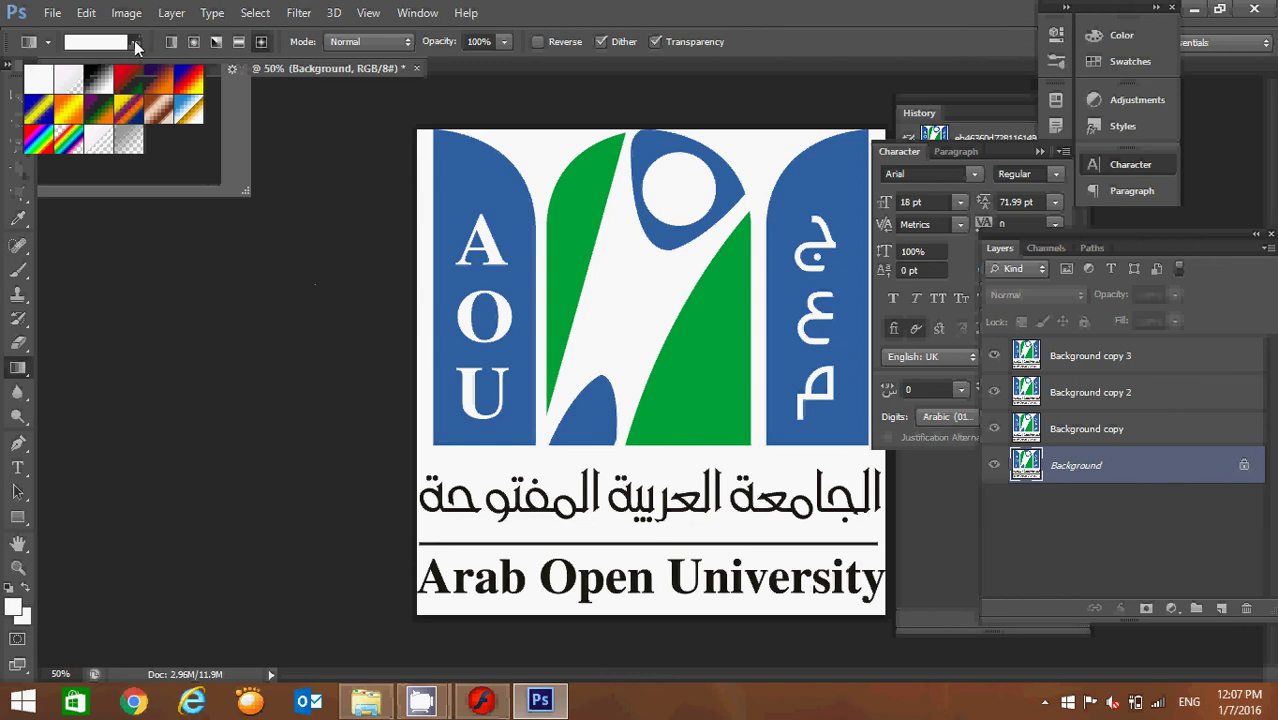
click(127, 114)
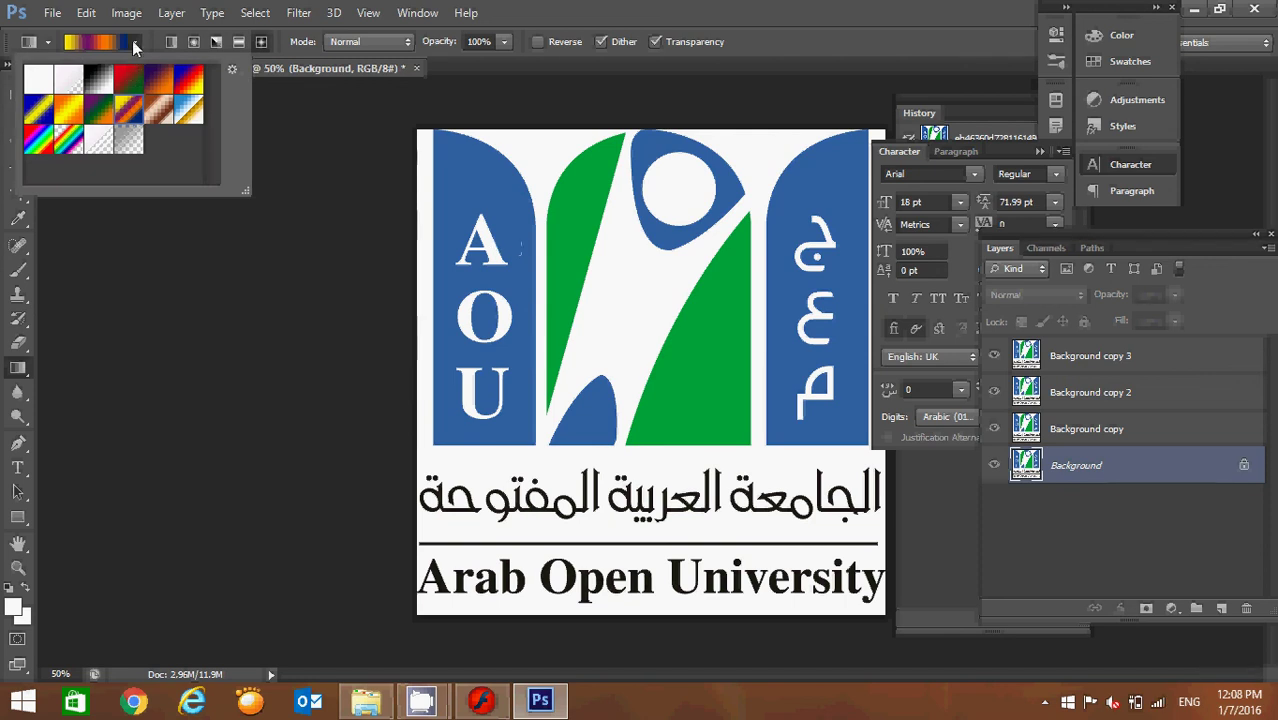
click(32, 86)
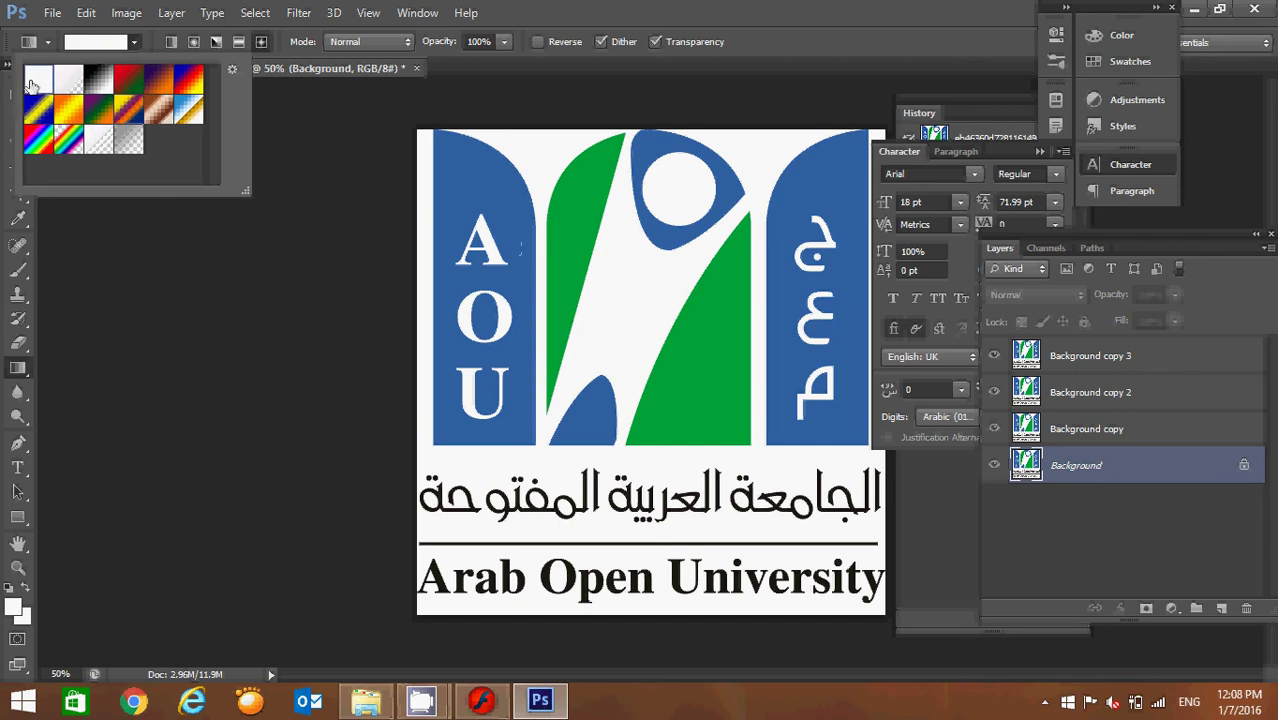
click(96, 42)
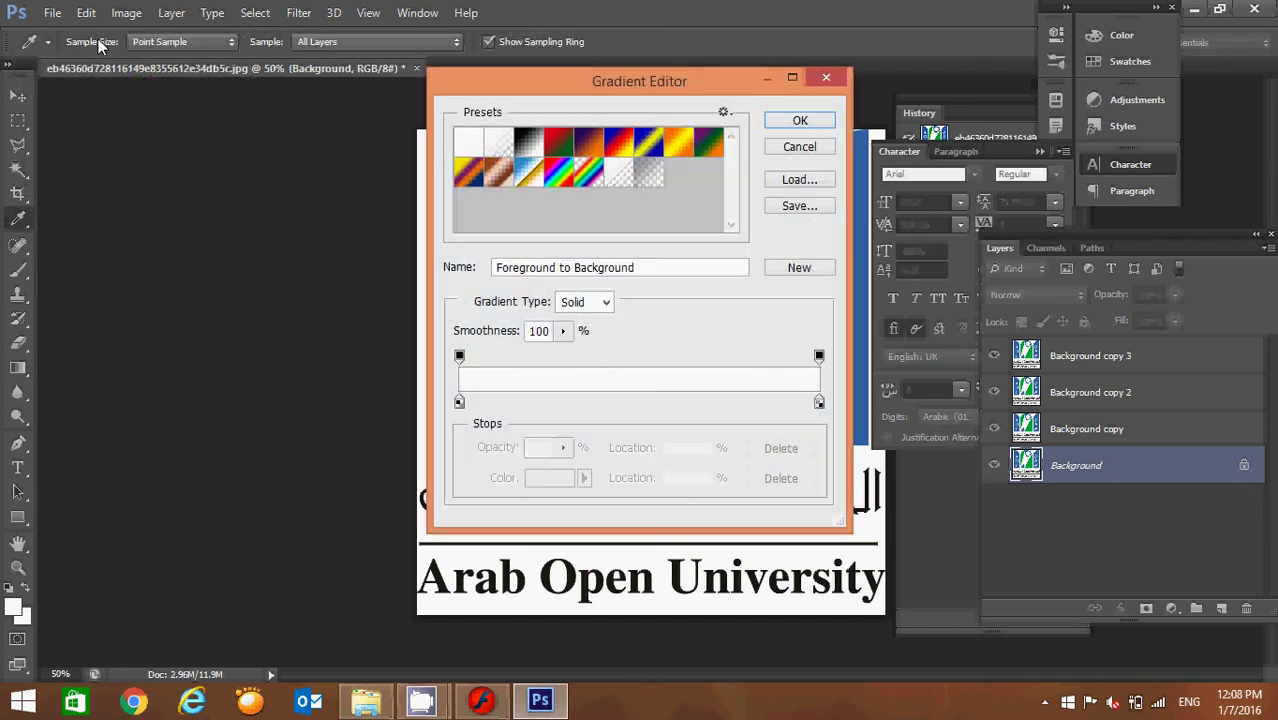
click(818, 148)
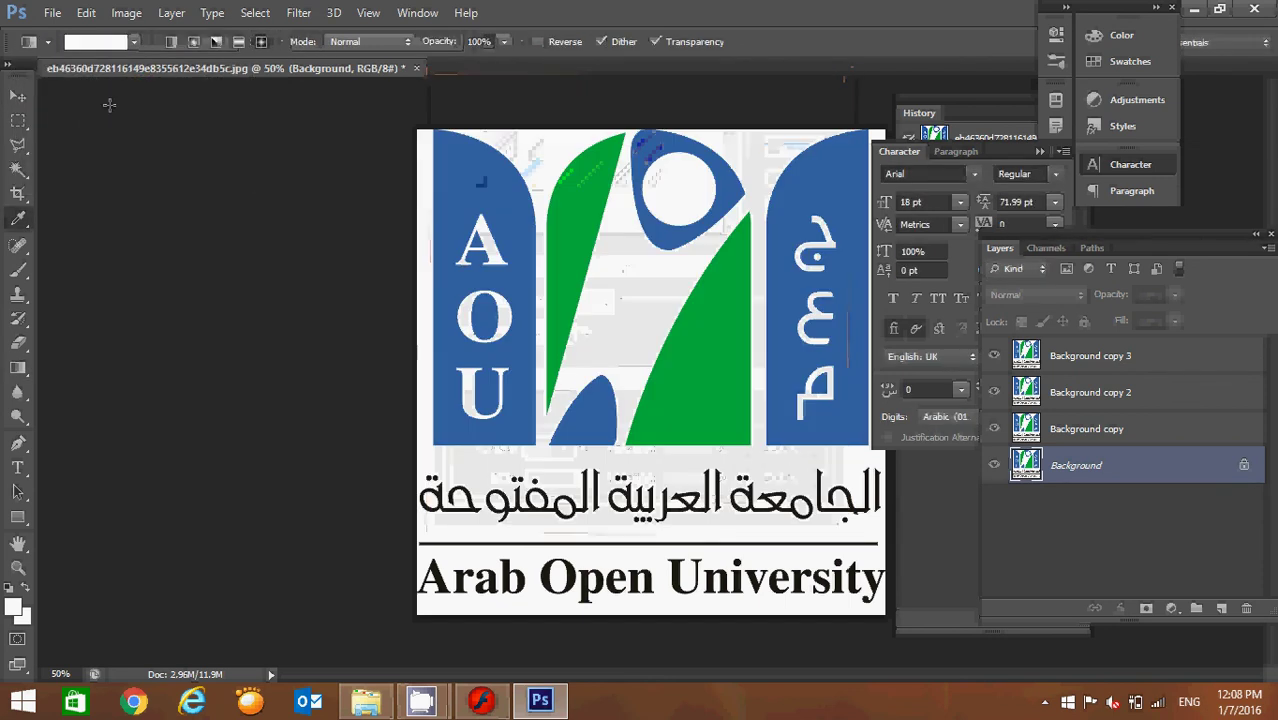
click(134, 42)
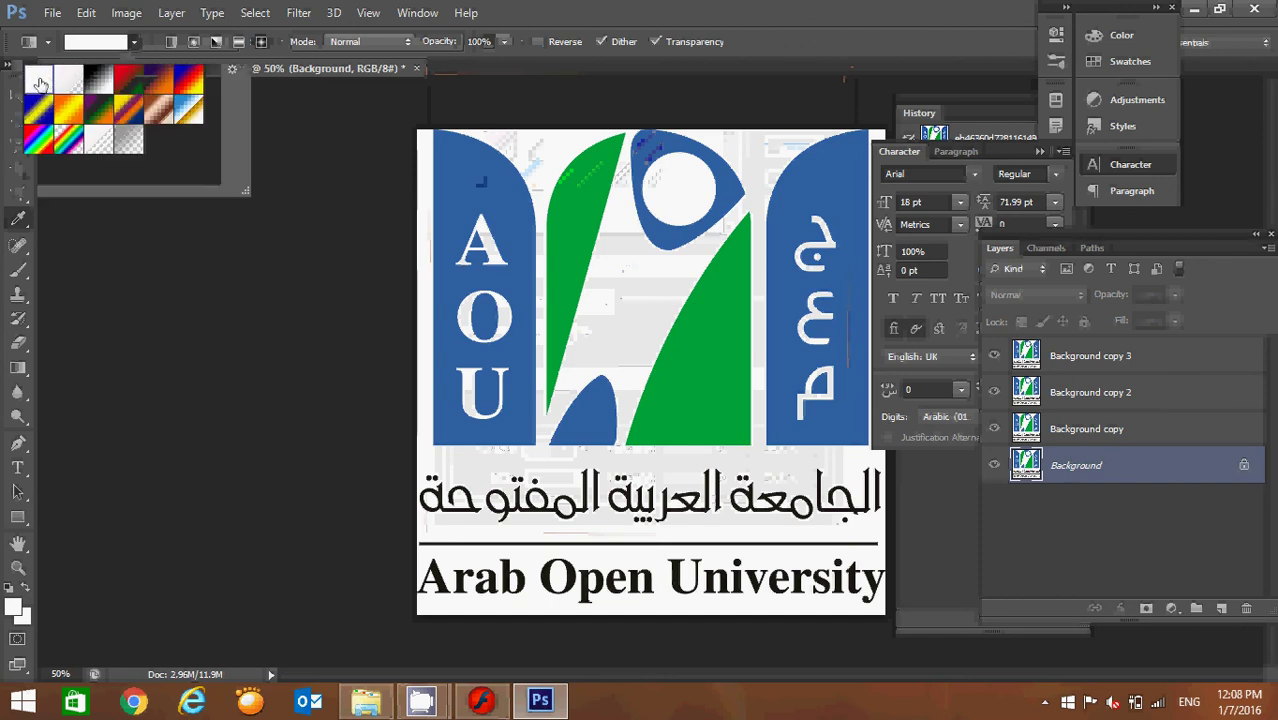
double_click(40, 85)
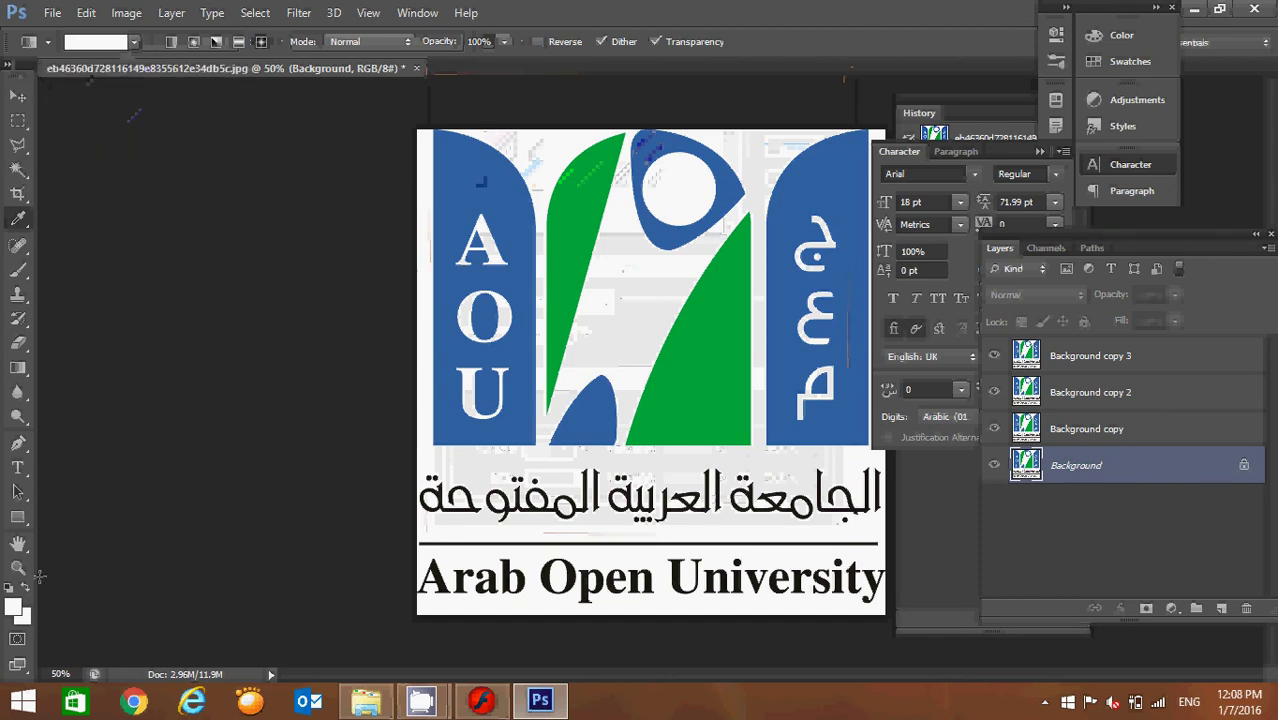
click(15, 610)
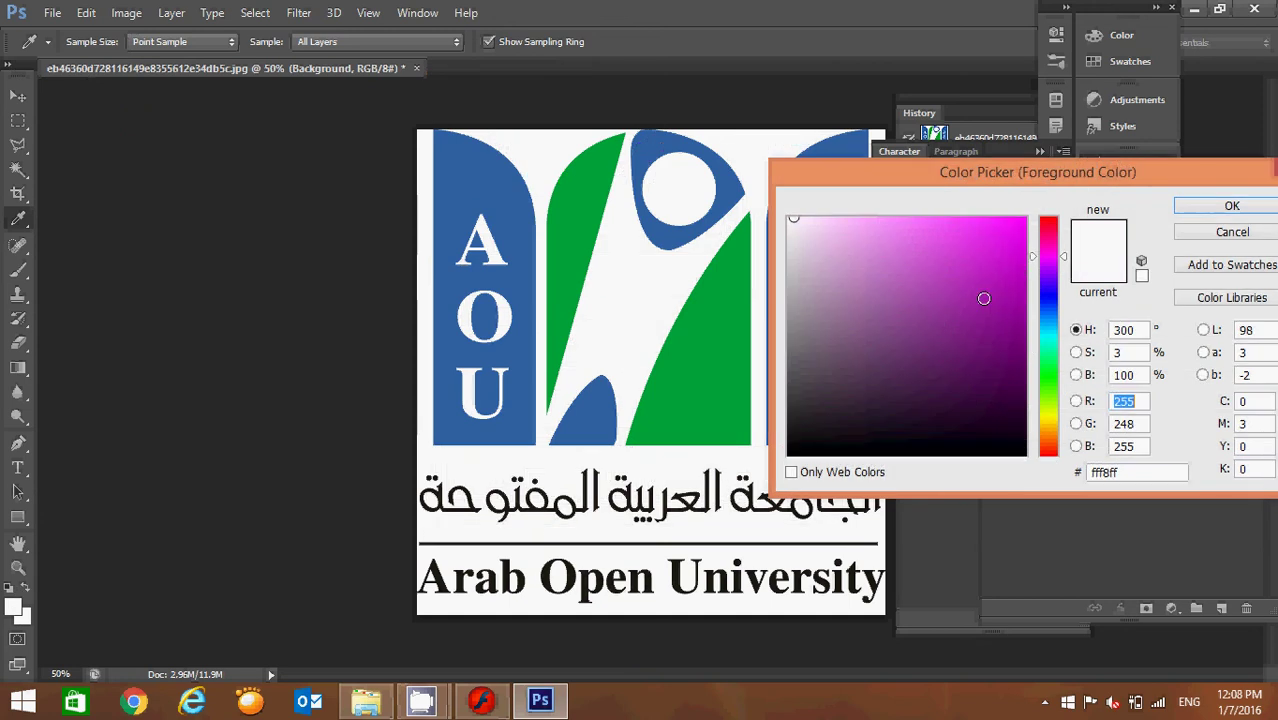
Set a pale near-white foreground and yellow background colour, then gradient-fill the Background layer
click(1048, 415)
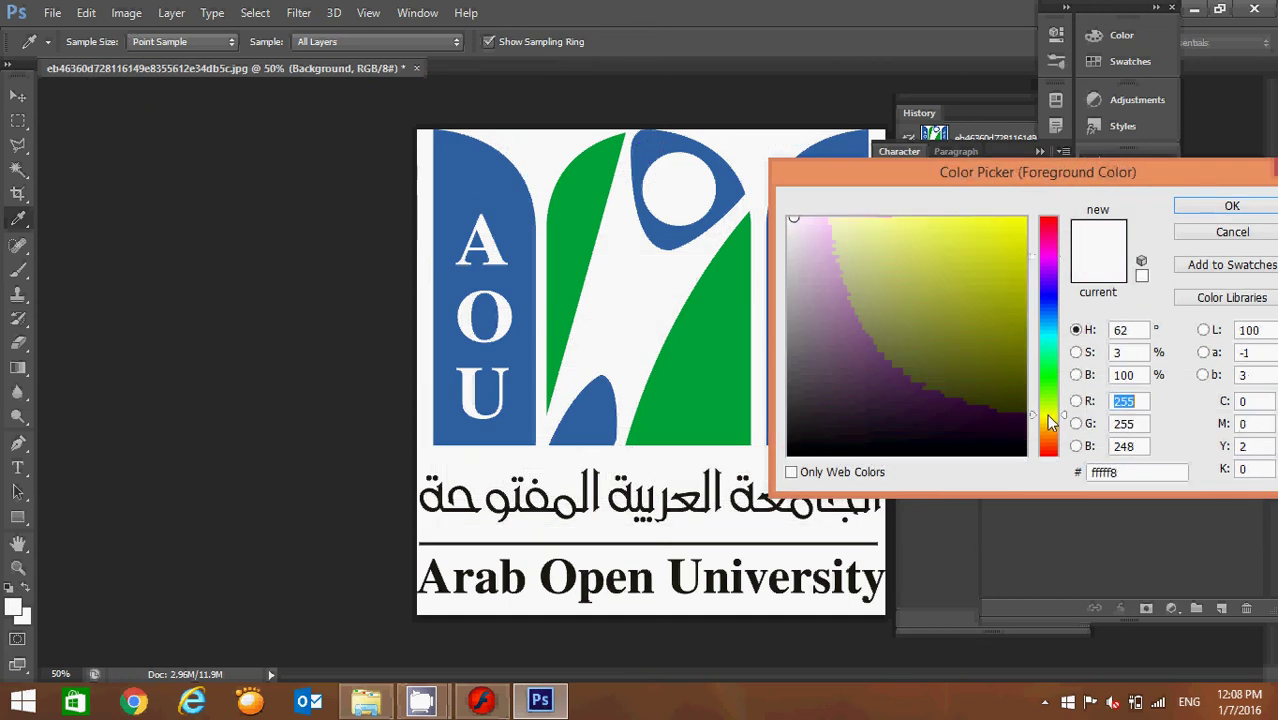
click(1207, 208)
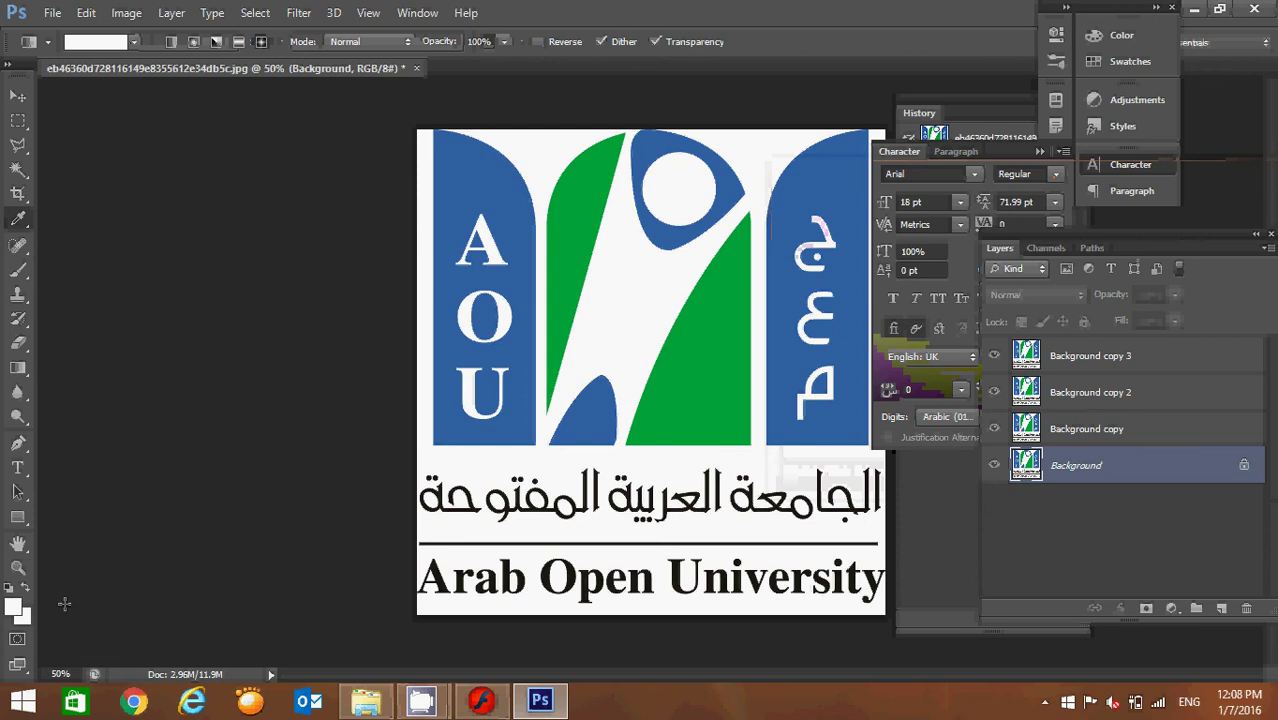
click(25, 620)
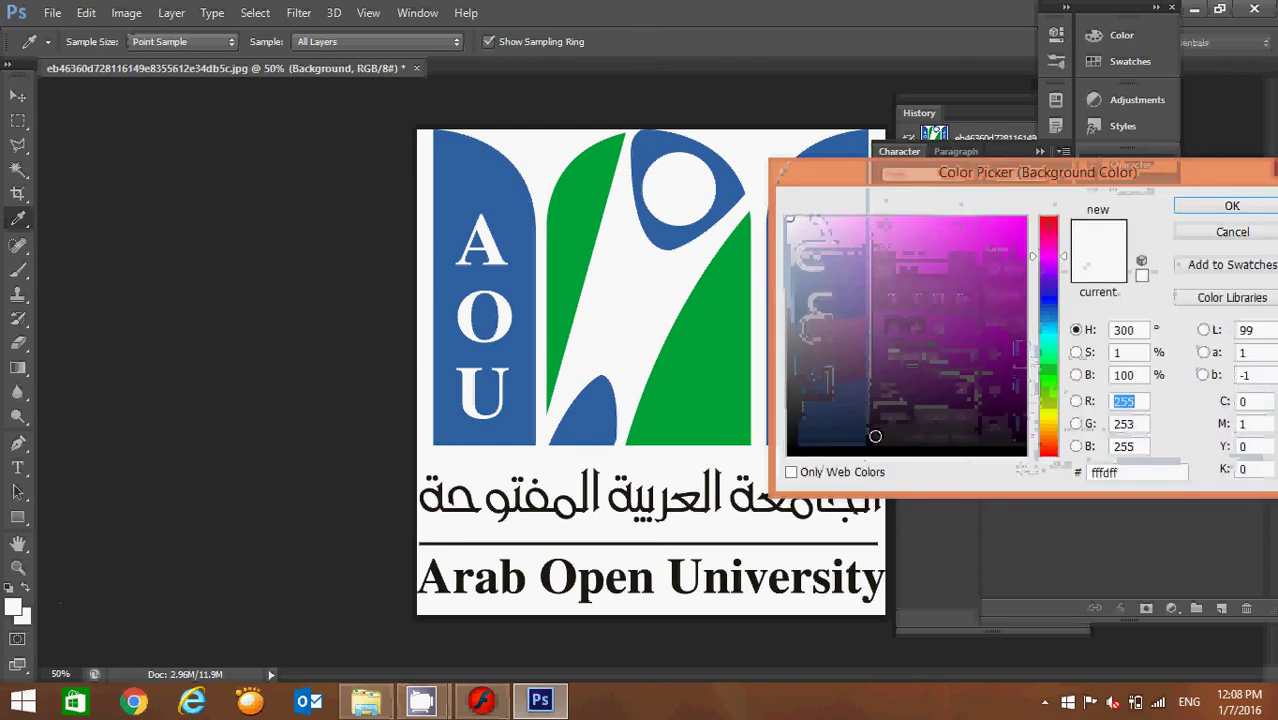
click(1050, 412)
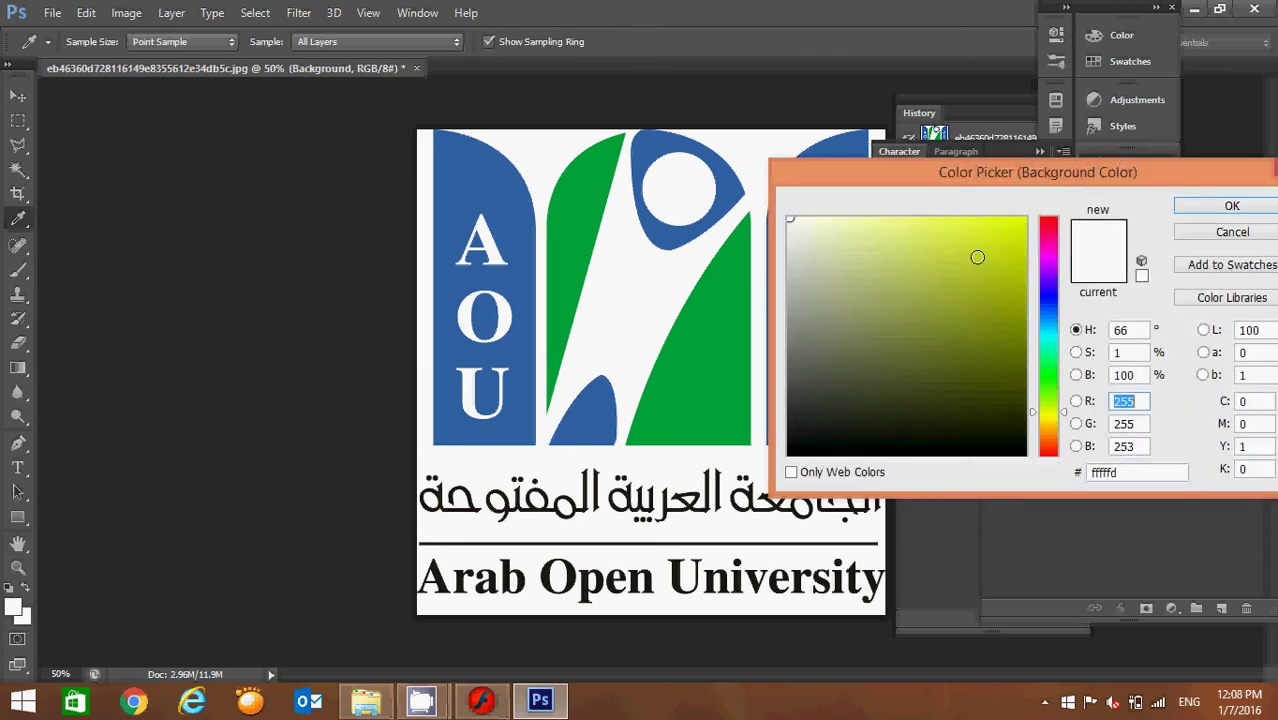
drag(976, 257, 985, 222)
click(1186, 211)
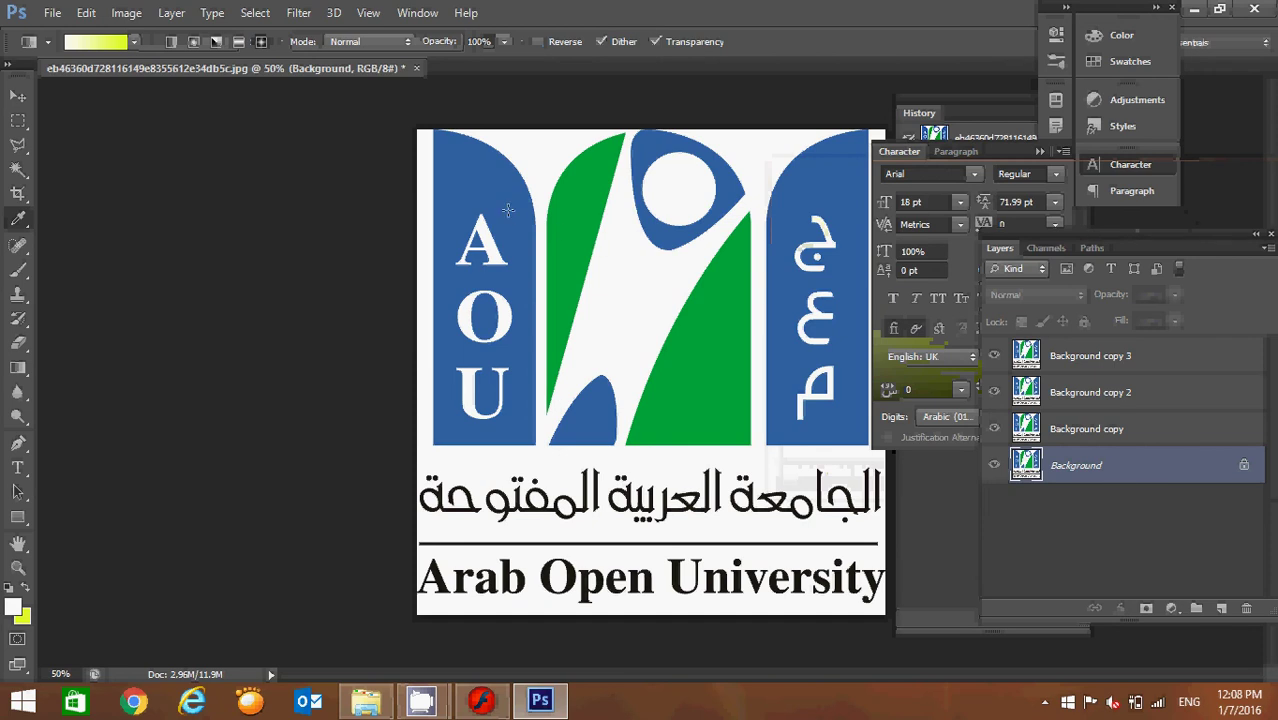
drag(580, 288, 818, 551)
Redraw the yellow gradient diagonally from lower right to top left across the Background layer
drag(815, 548, 565, 255)
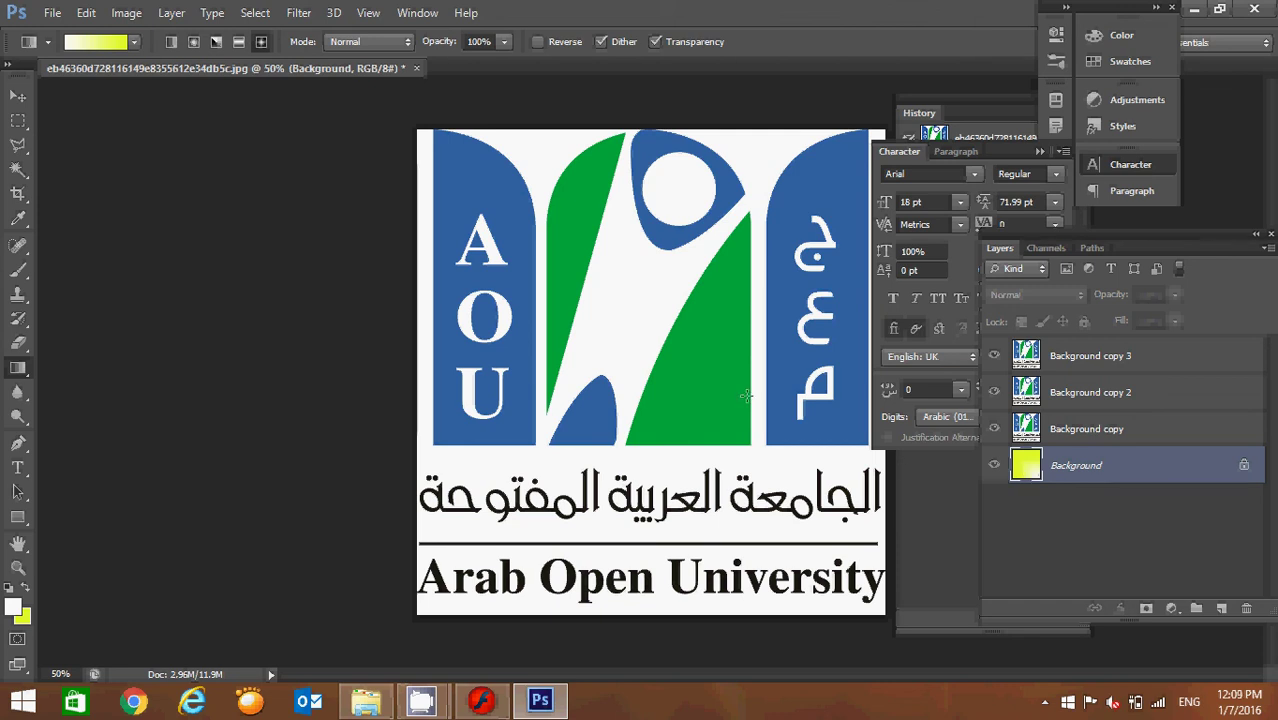
click(52, 13)
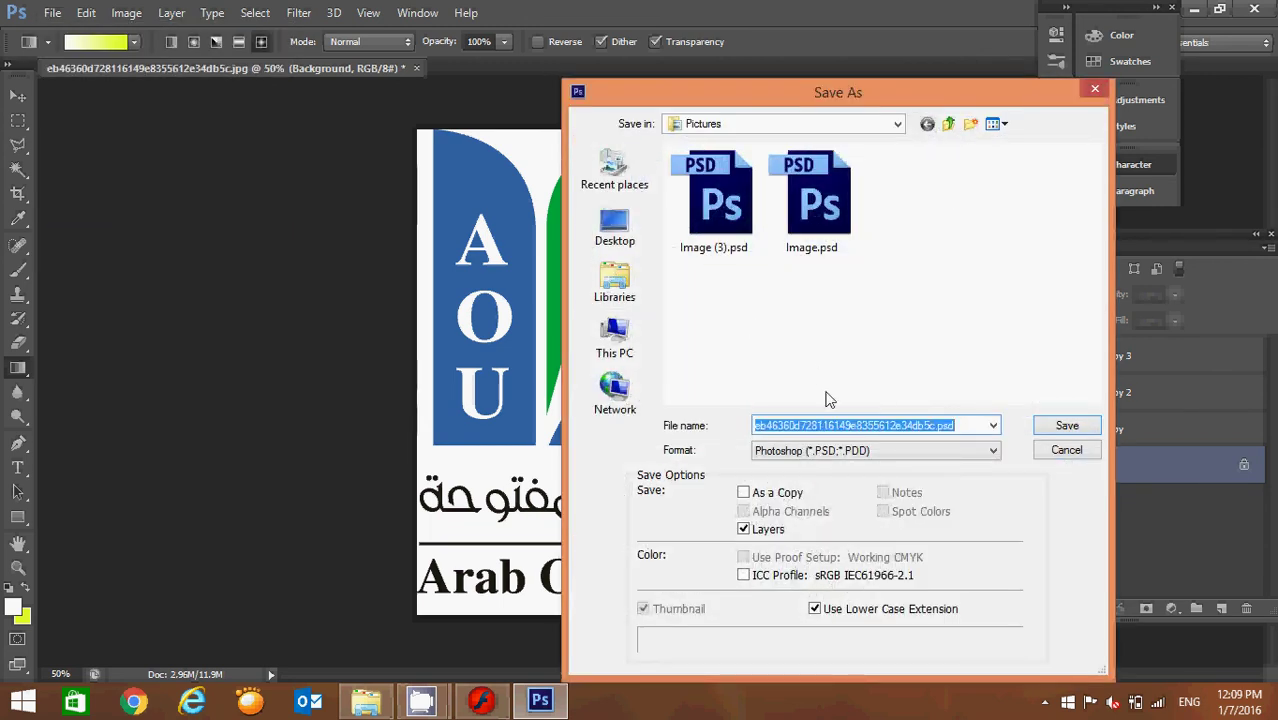
Save the layered logo as q6.psd, accept the format options, and close it
text(q)
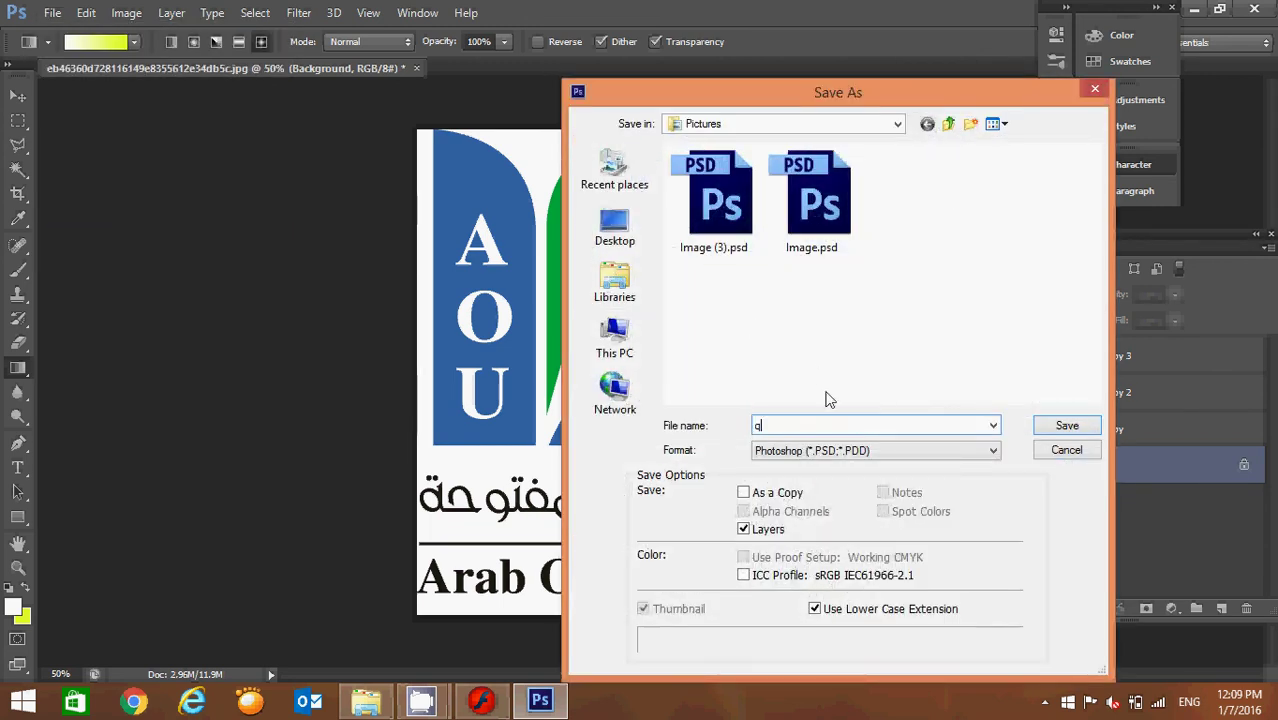
text(6)
click(1067, 427)
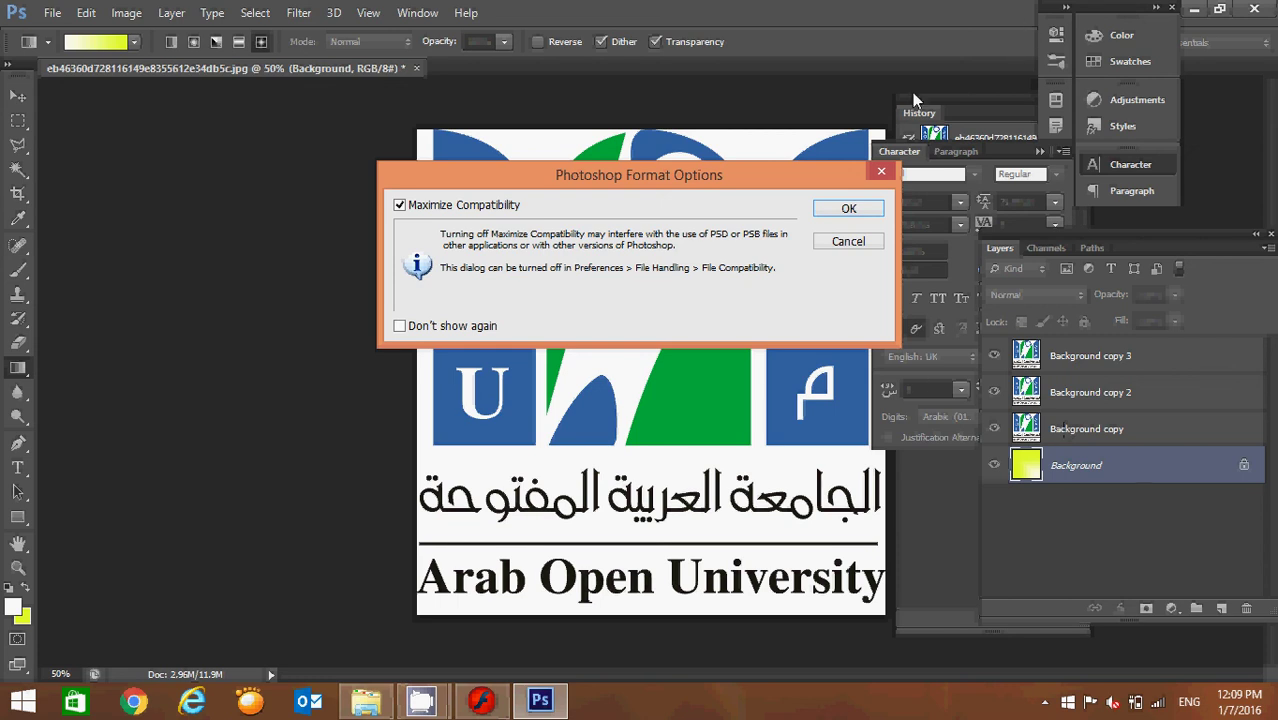
click(862, 212)
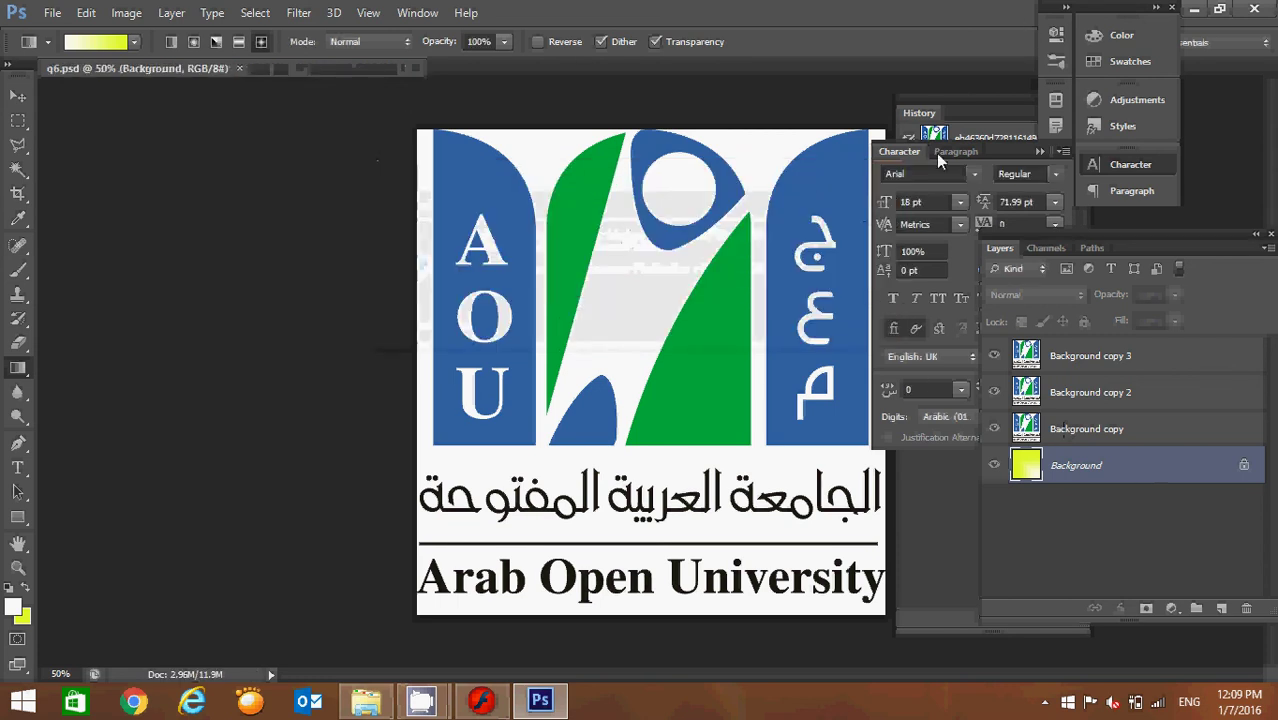
click(239, 68)
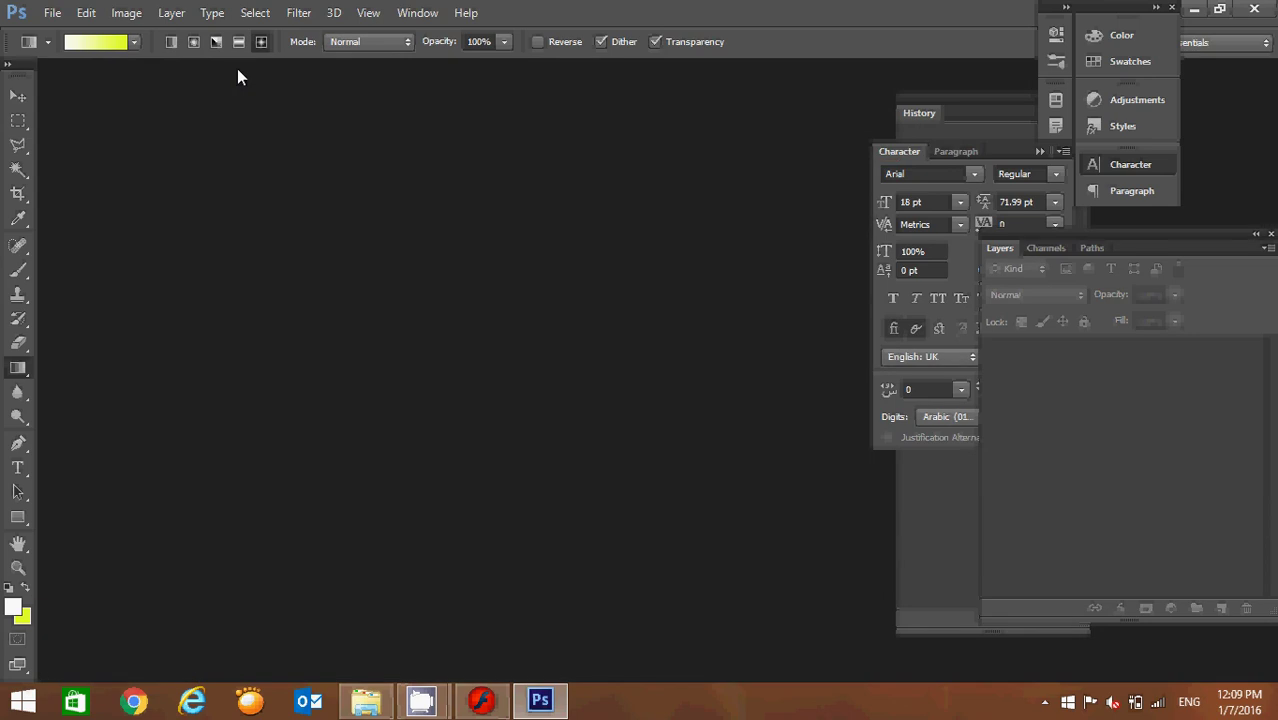
Open Jordan flag 1.jpg from the Pictures folder
click(51, 14)
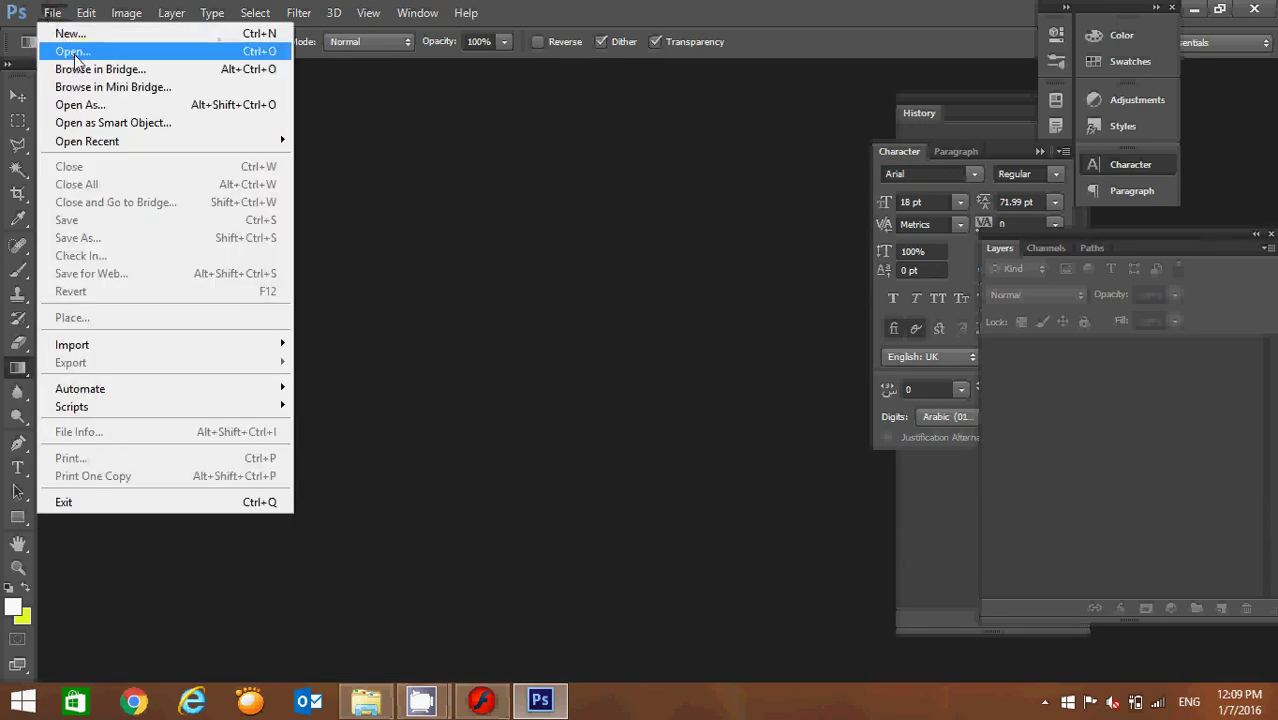
click(72, 52)
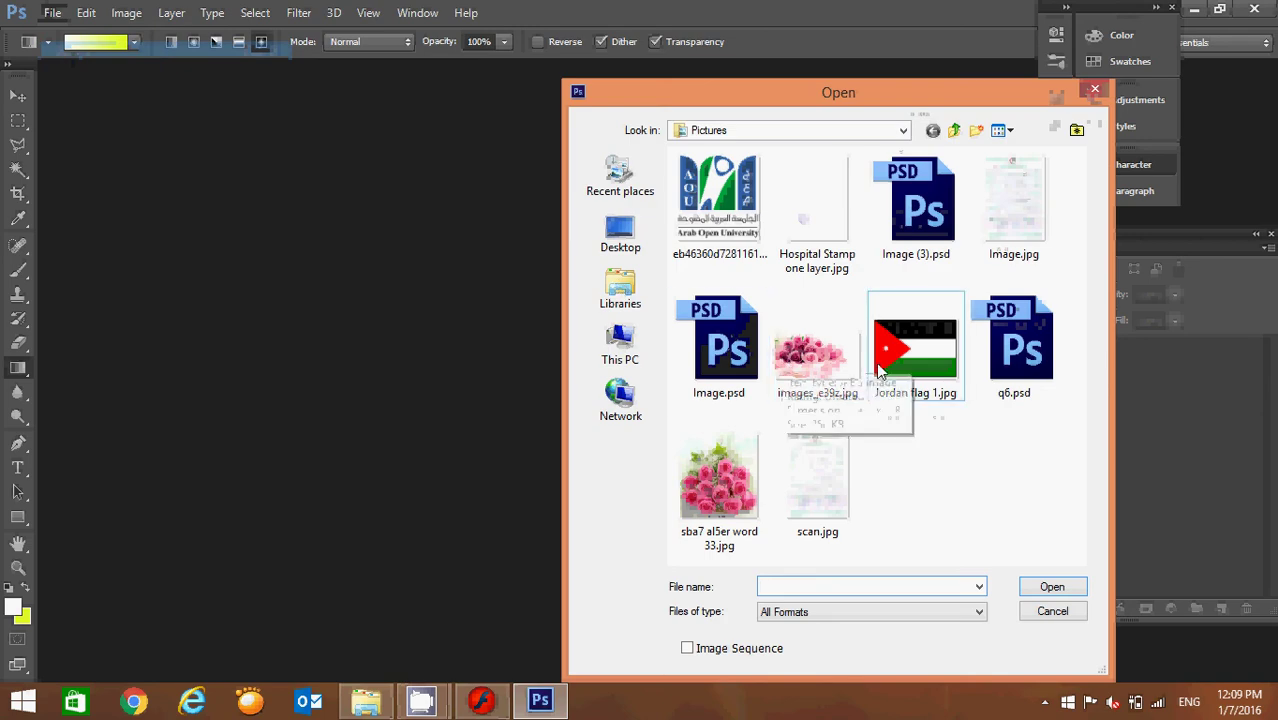
click(893, 368)
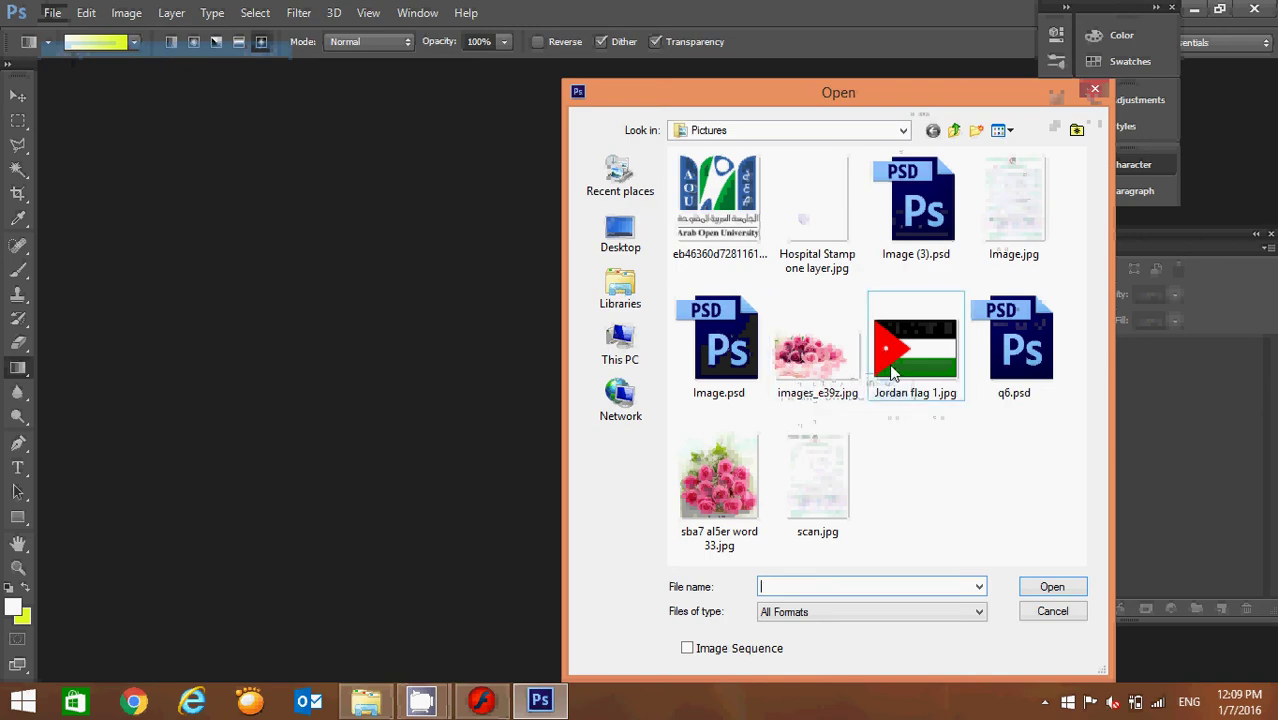
click(1054, 588)
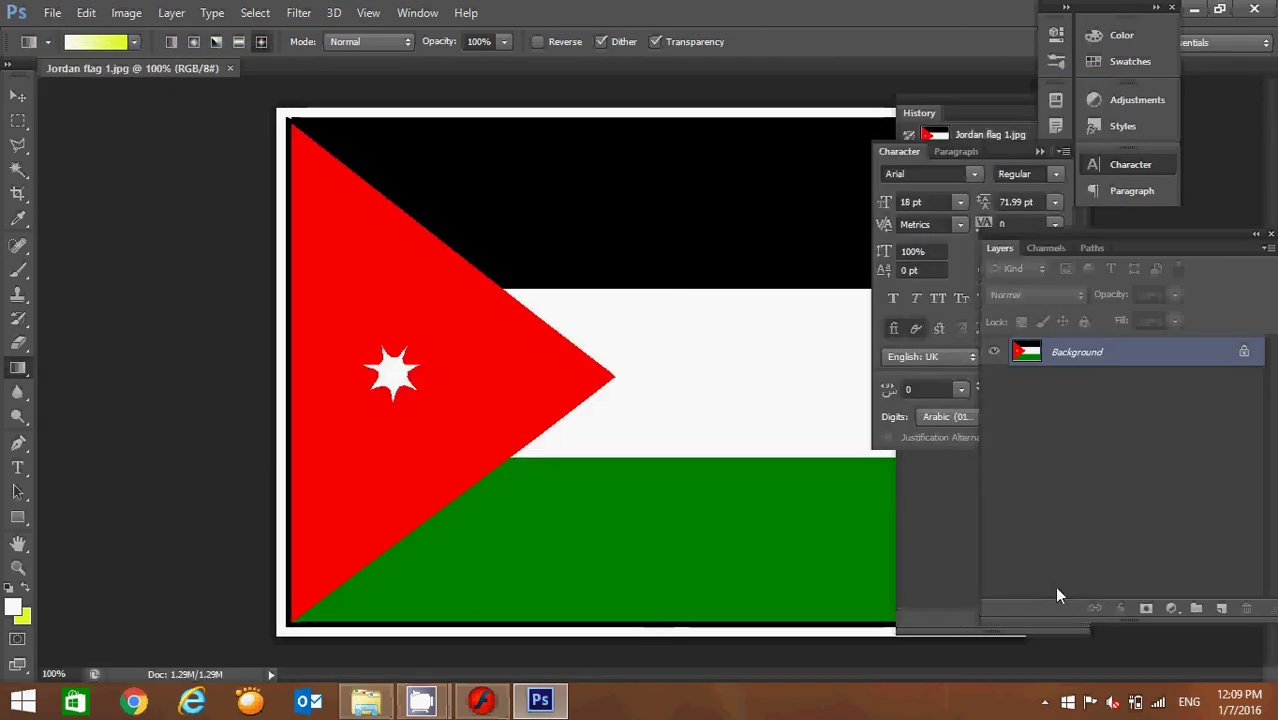
Open the AOU logo image from the Pictures folder
click(52, 12)
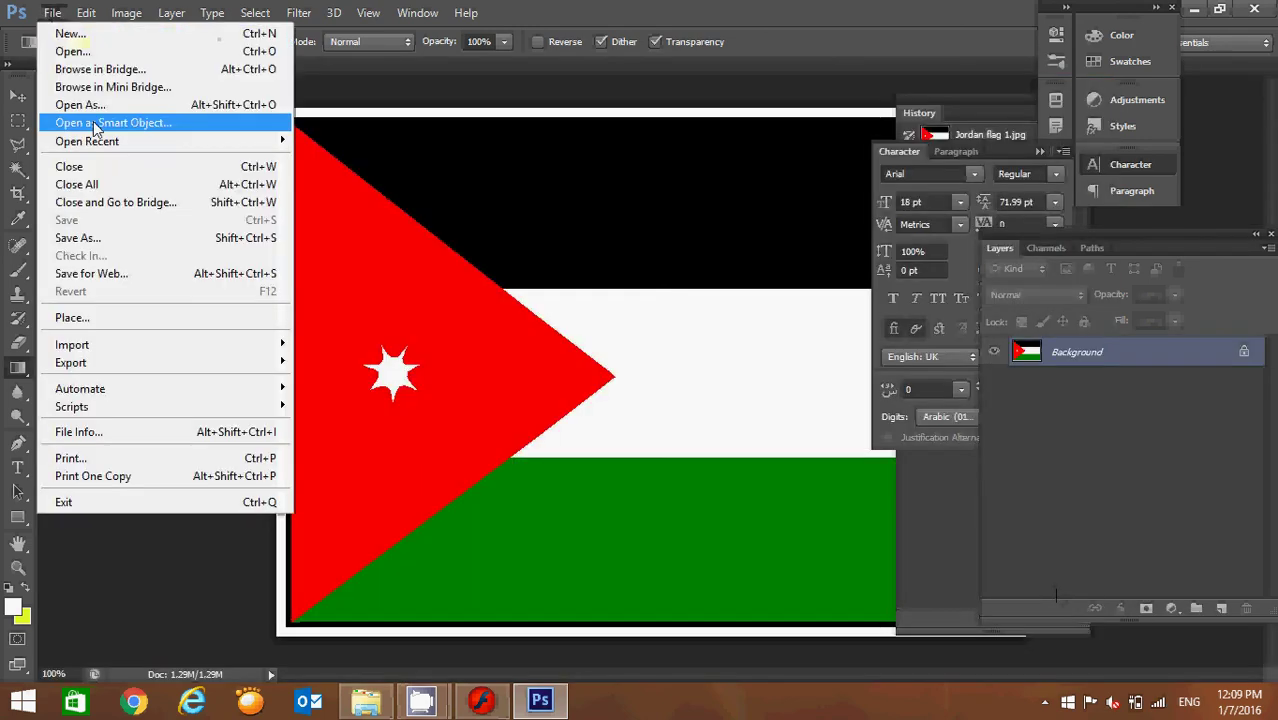
click(90, 51)
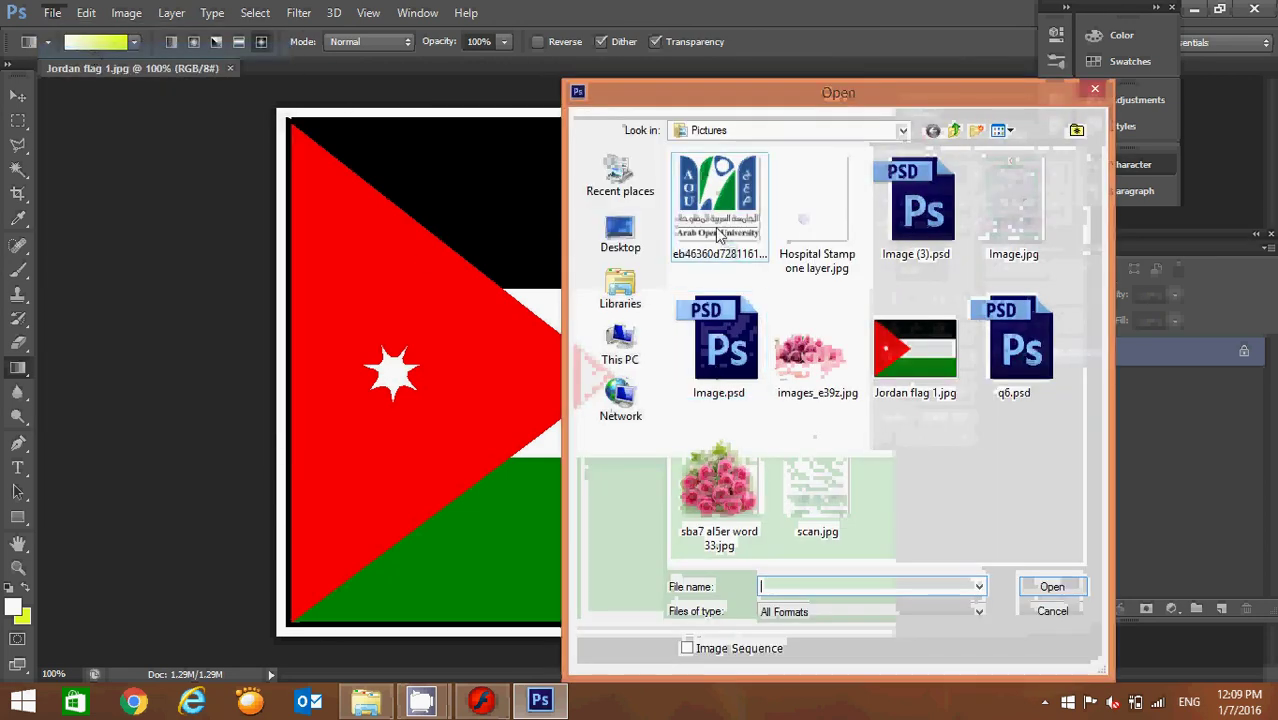
click(716, 235)
click(1058, 588)
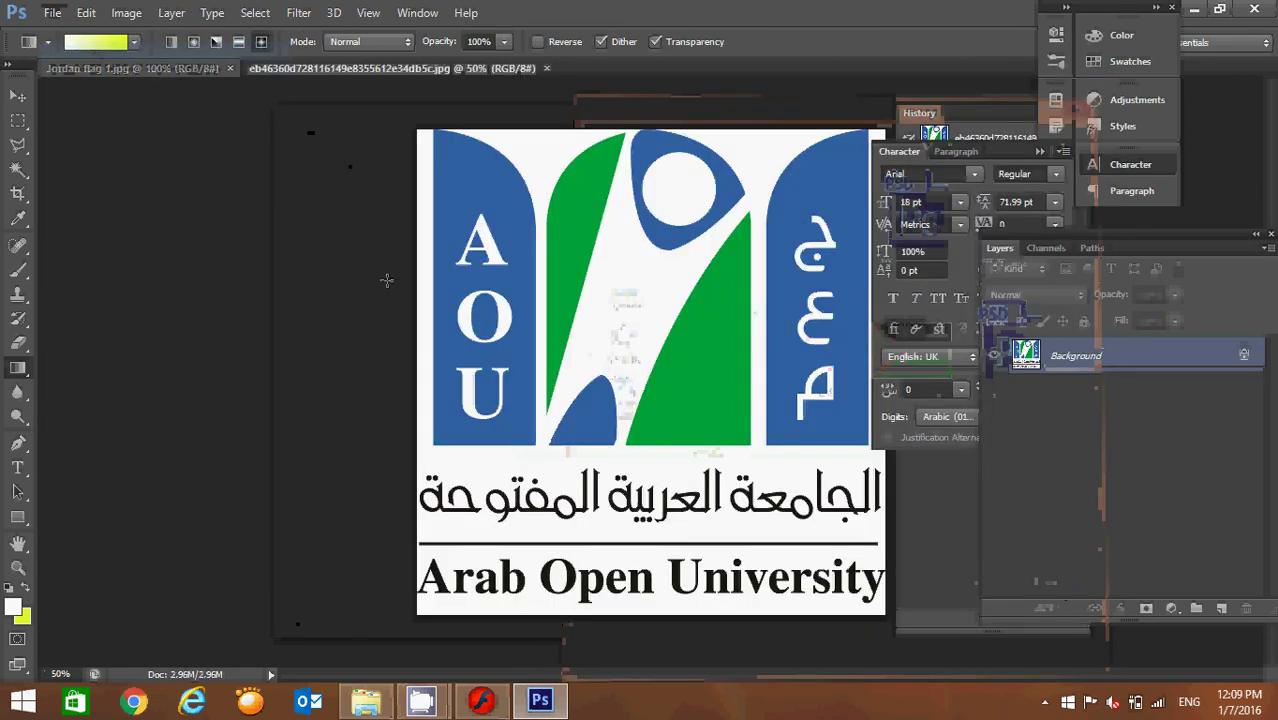
Open the roses photo sba7 al5er word 33.jpg from the Pictures folder
click(52, 13)
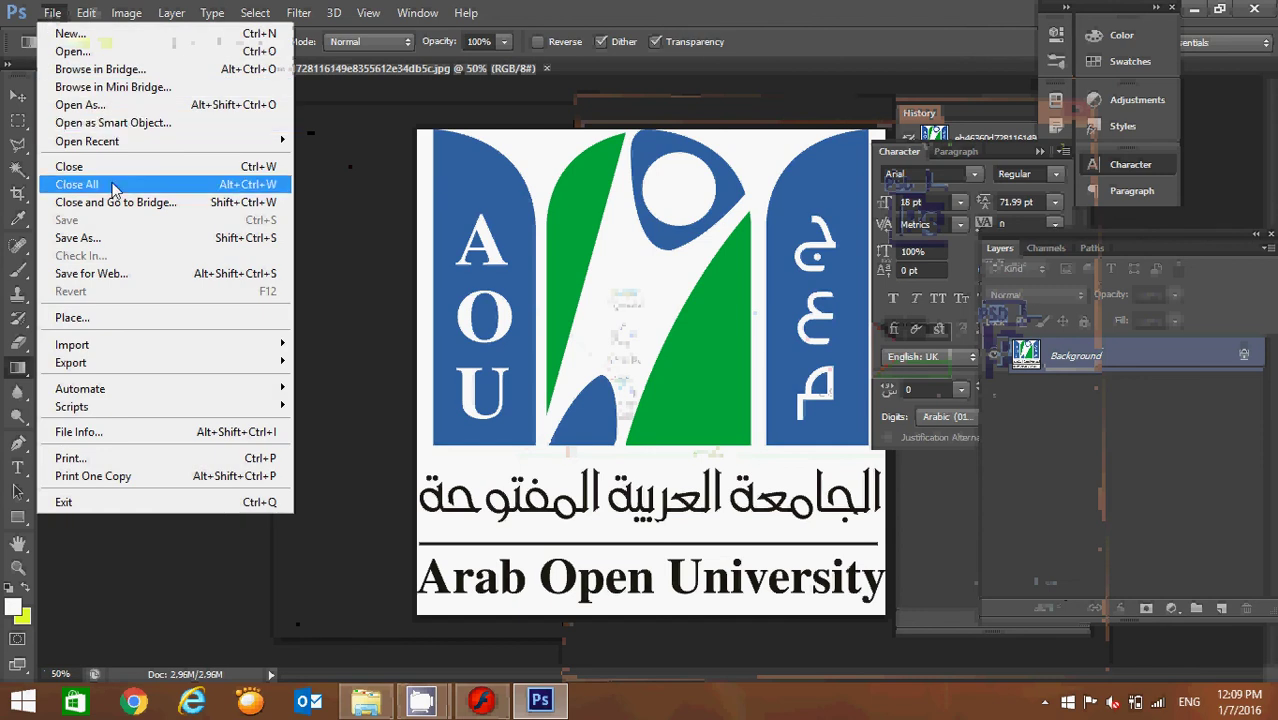
click(100, 60)
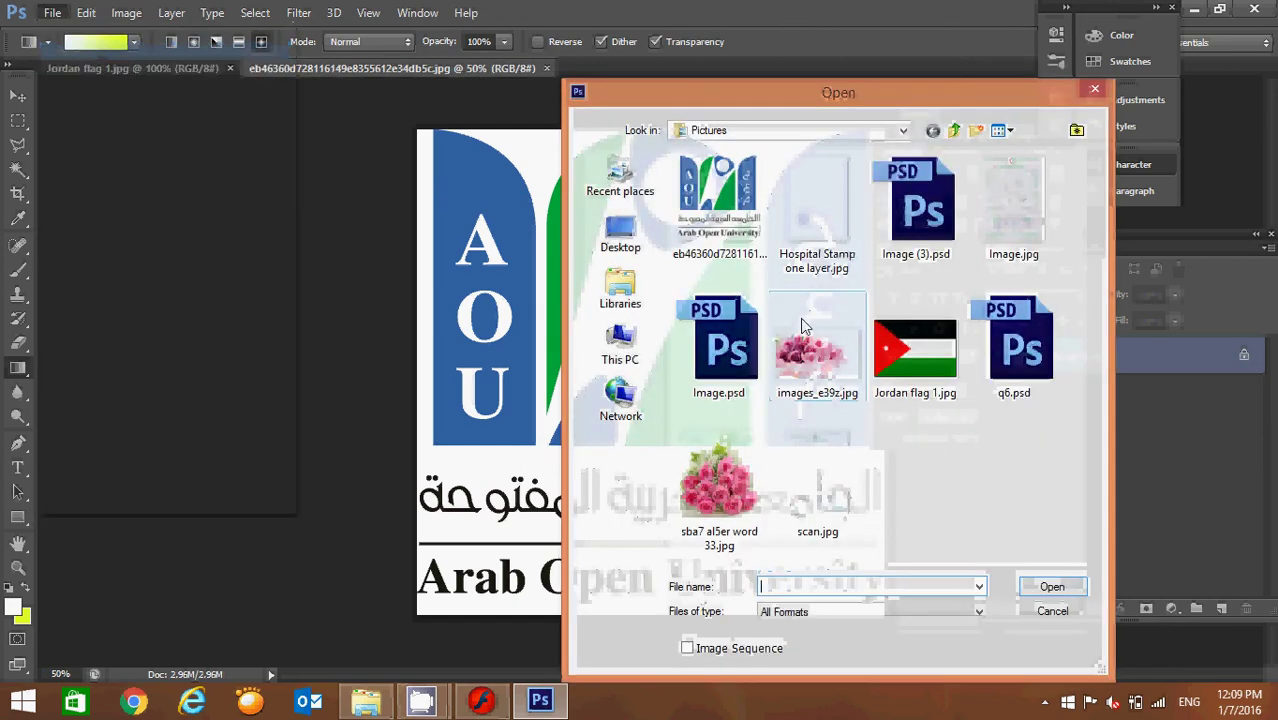
click(735, 478)
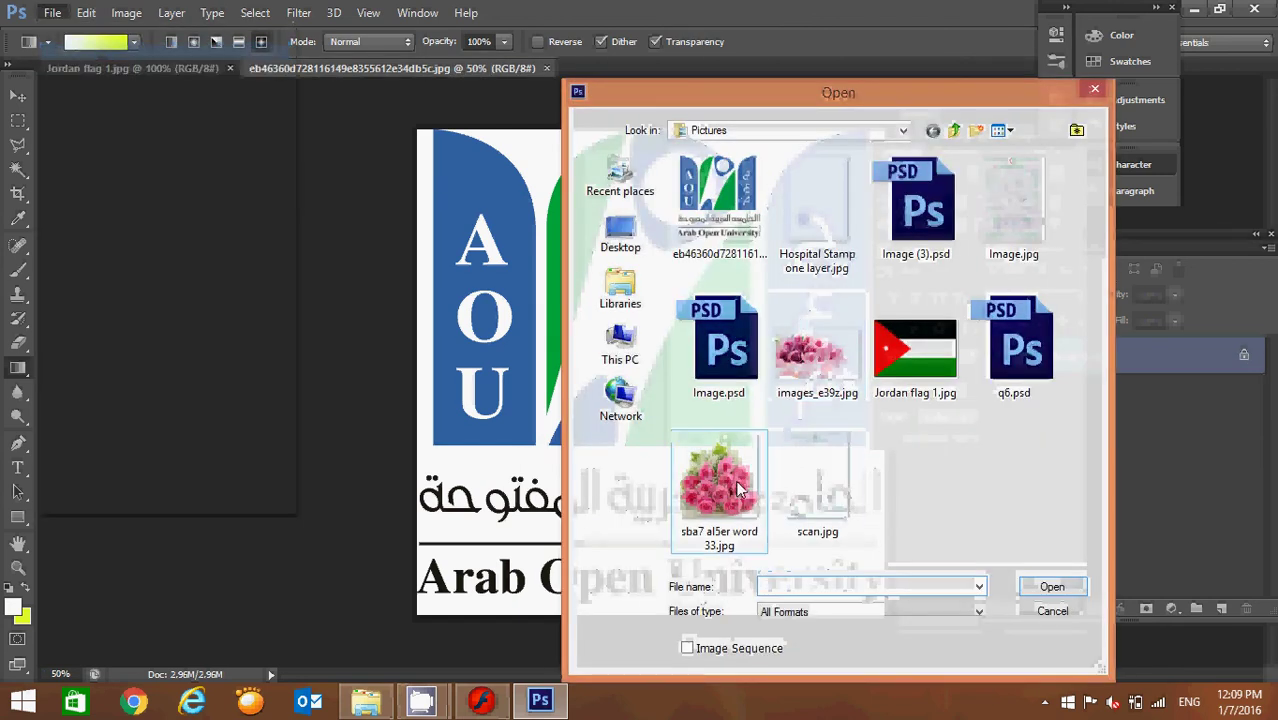
click(1058, 586)
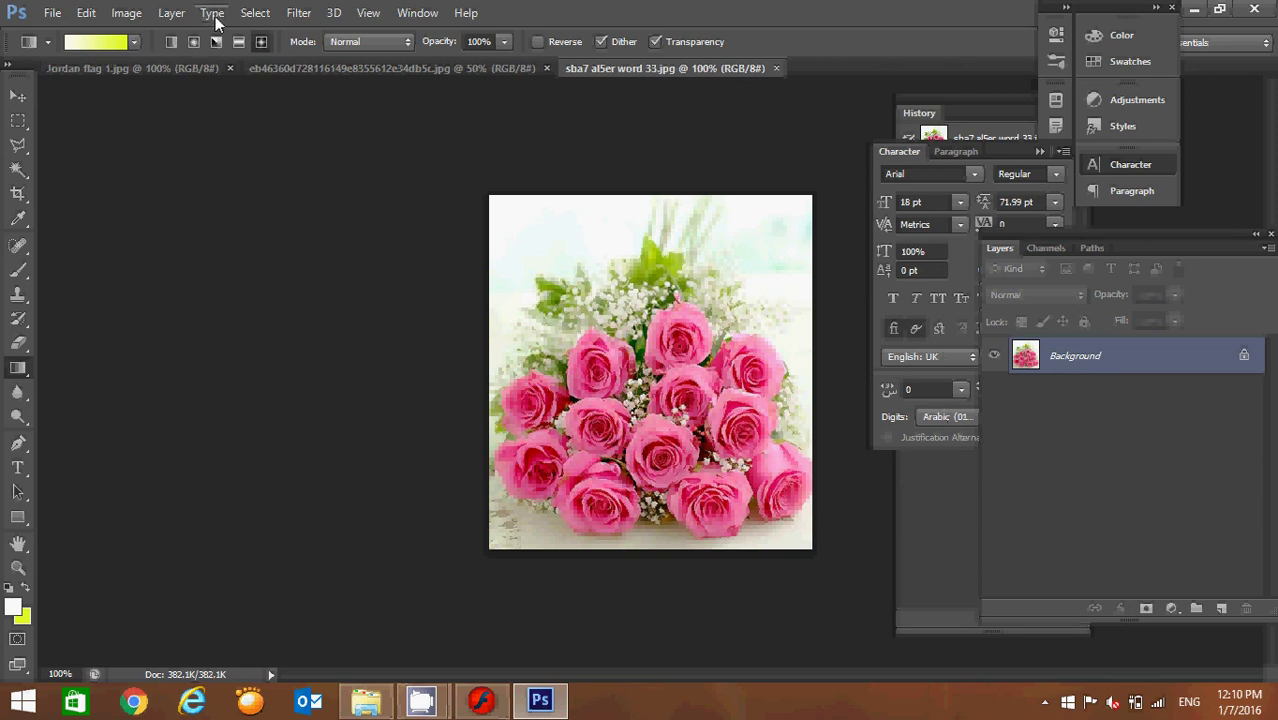
Select the entire roses image and copy it
click(255, 14)
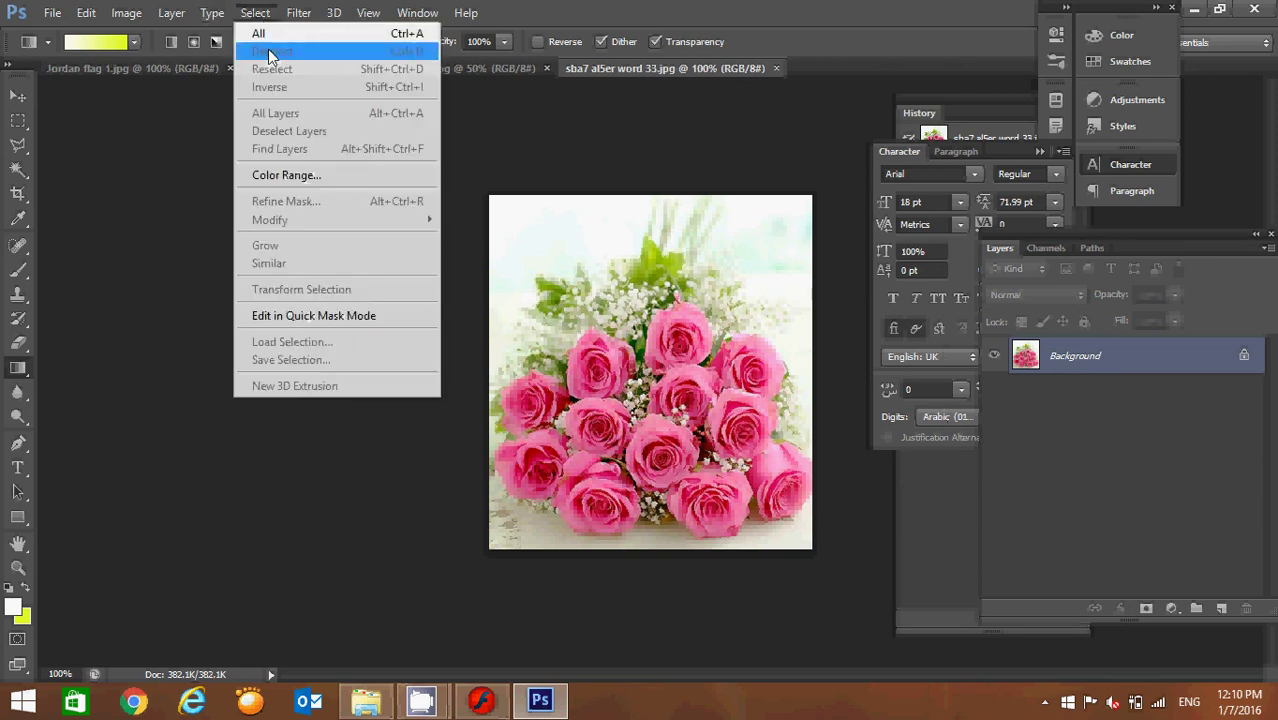
click(268, 34)
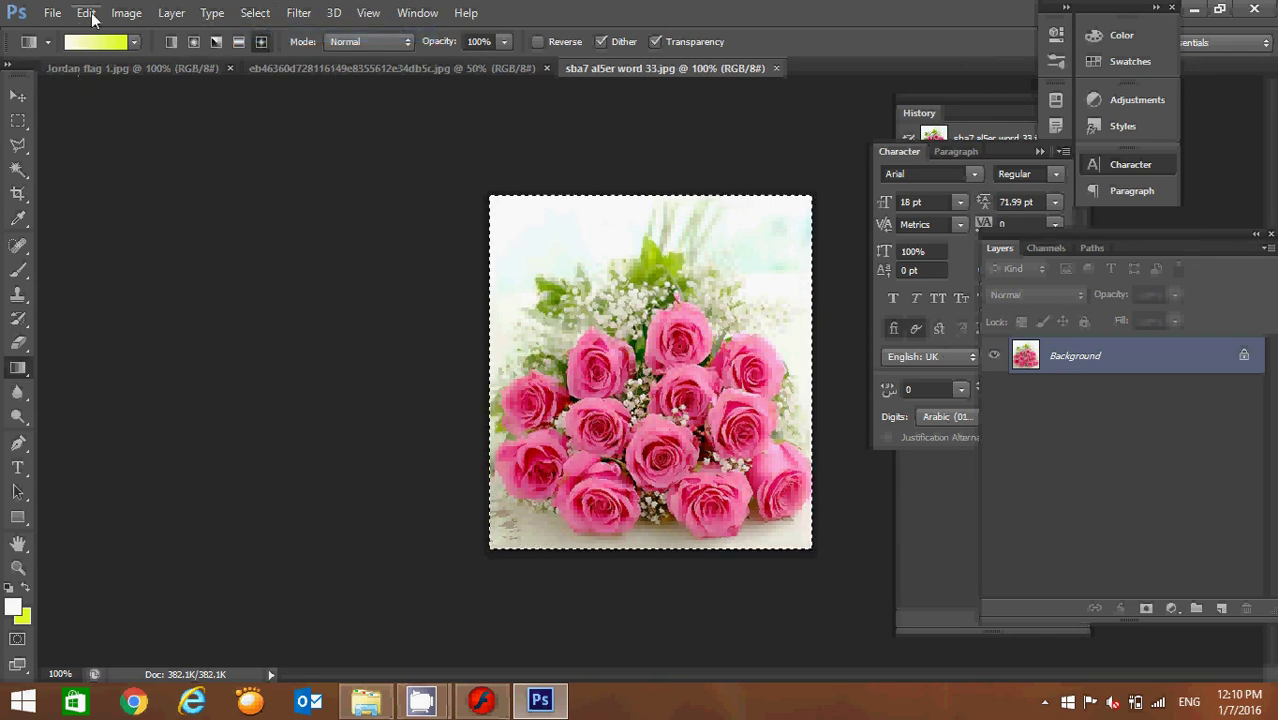
click(87, 13)
click(137, 124)
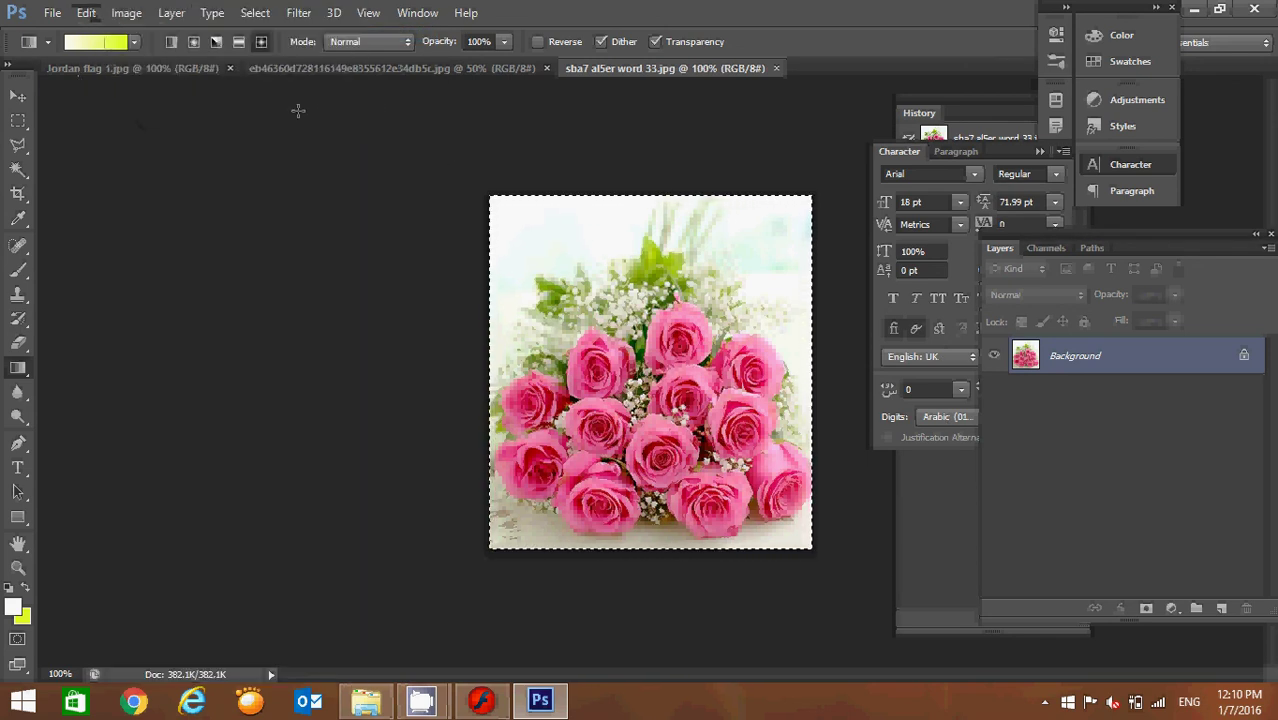
Paste the roses into the AOU logo as Layer 1, then bring up Jordan flag 1.jpg
click(331, 73)
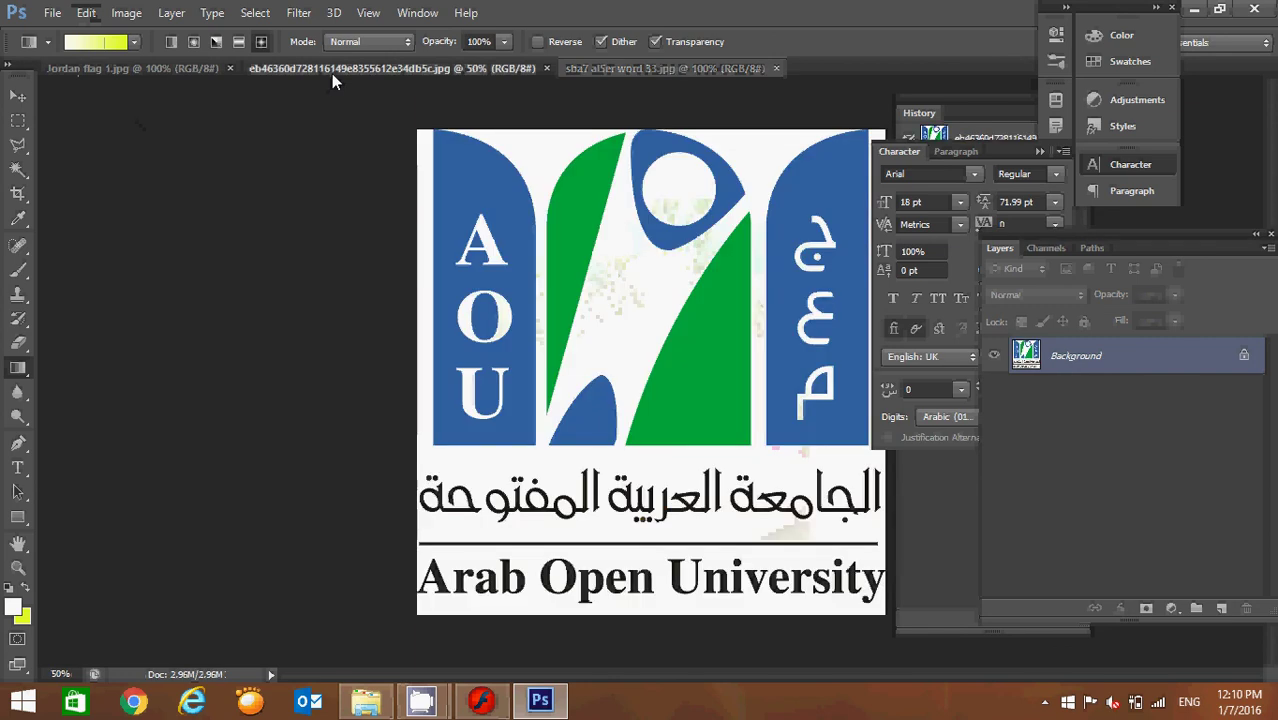
click(87, 12)
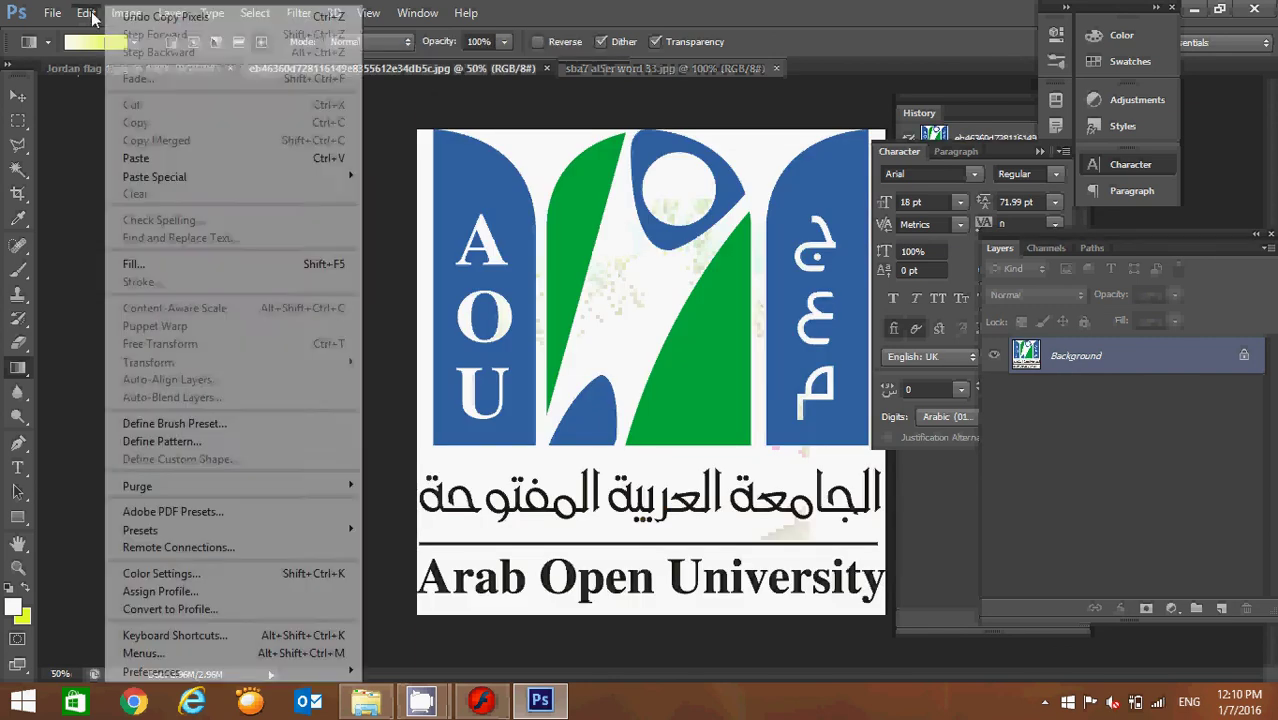
click(157, 163)
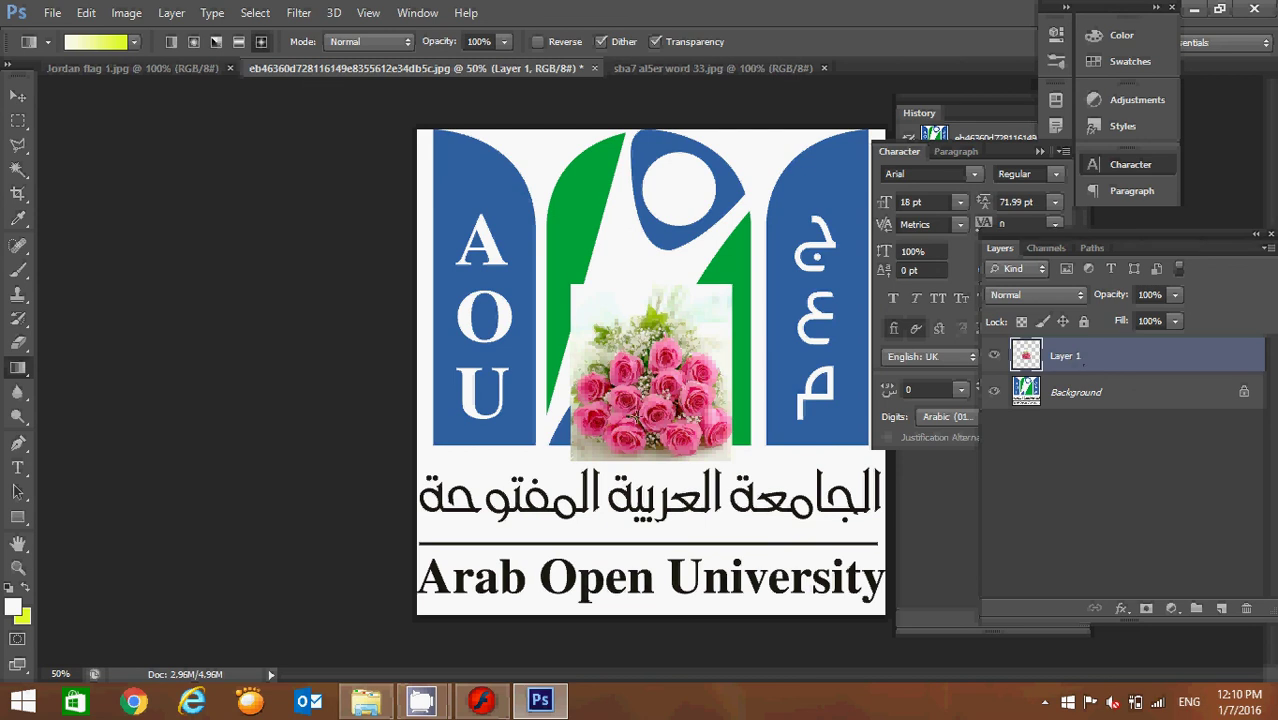
click(120, 67)
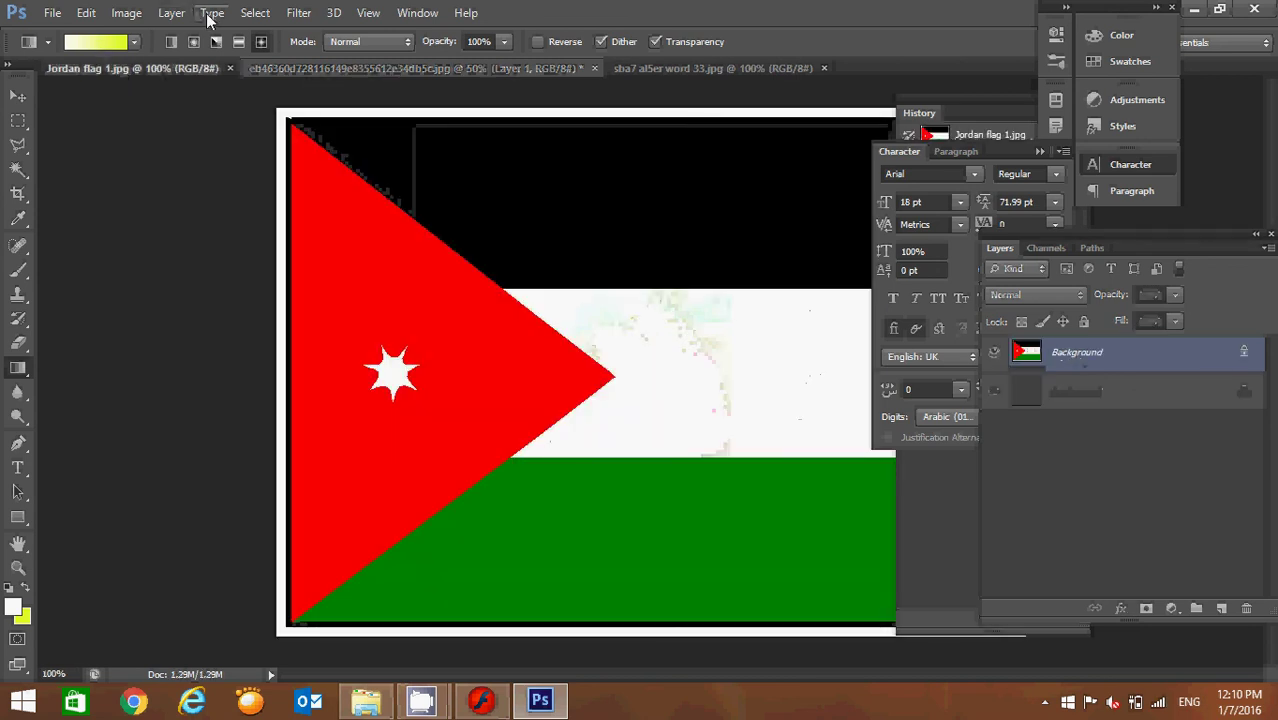
Select and copy the whole Jordan flag, then paste it into the AOU logo as Layer 2
click(250, 14)
click(263, 29)
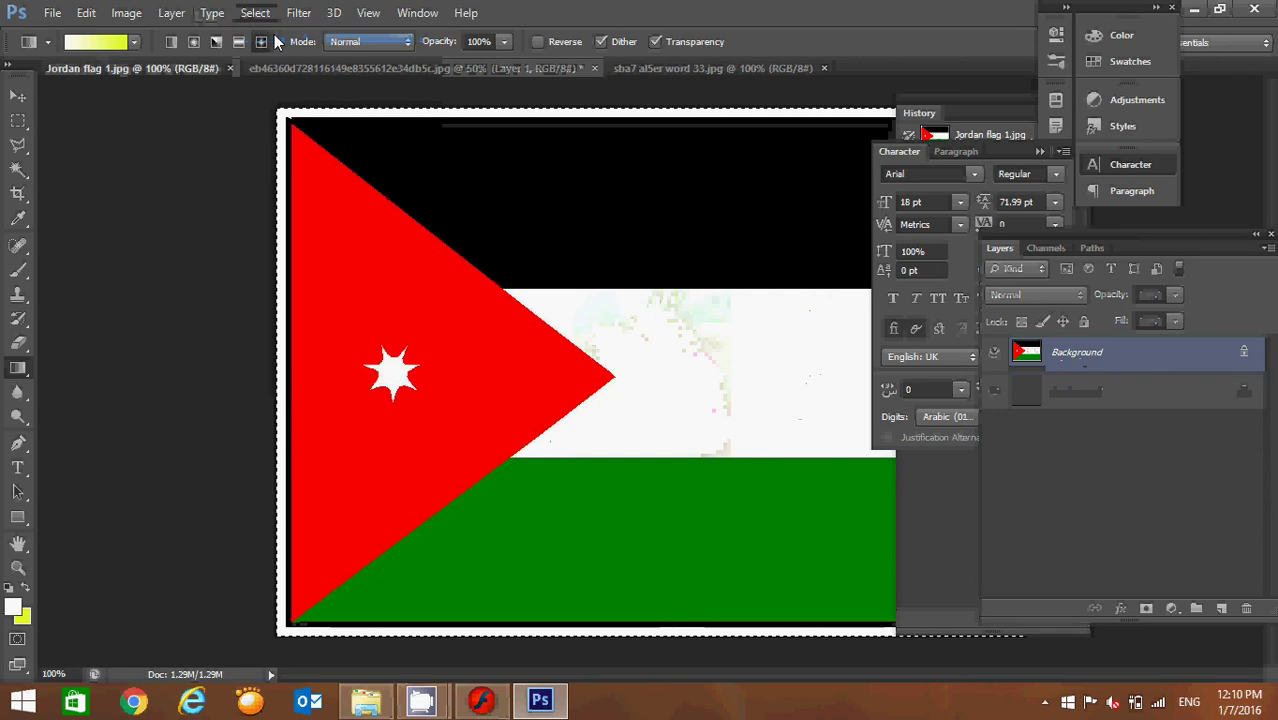
click(86, 13)
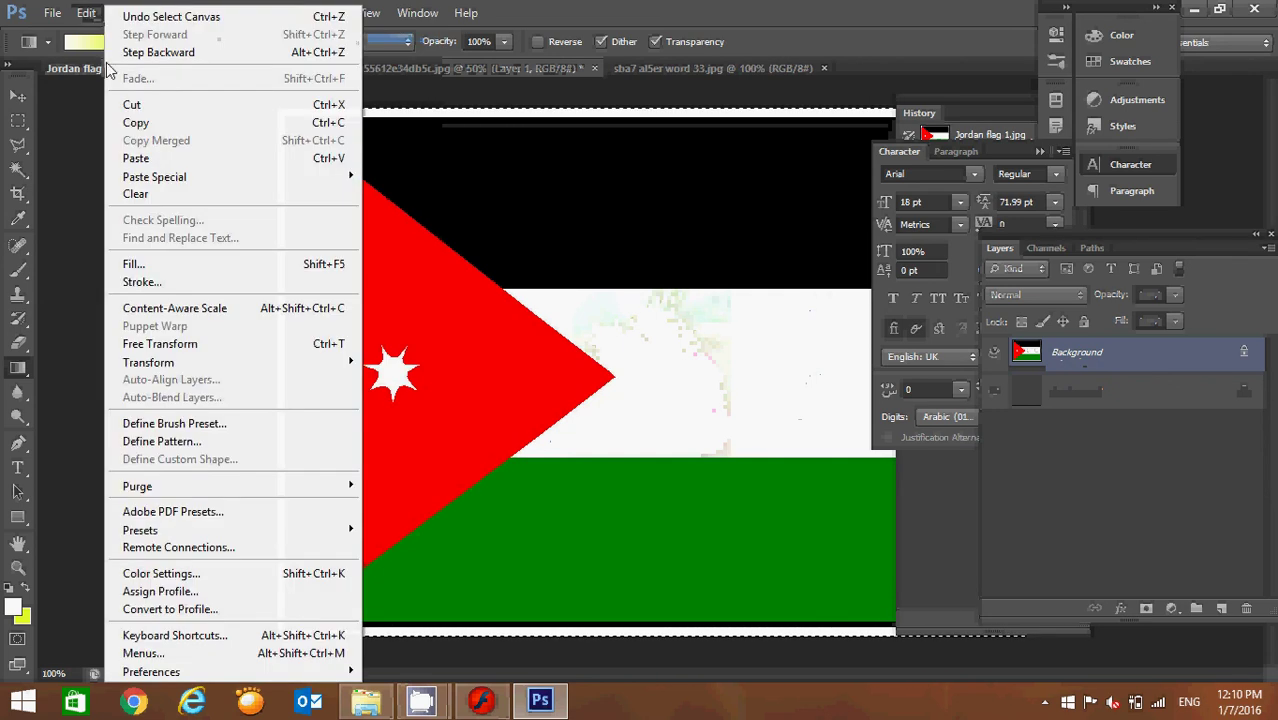
click(143, 124)
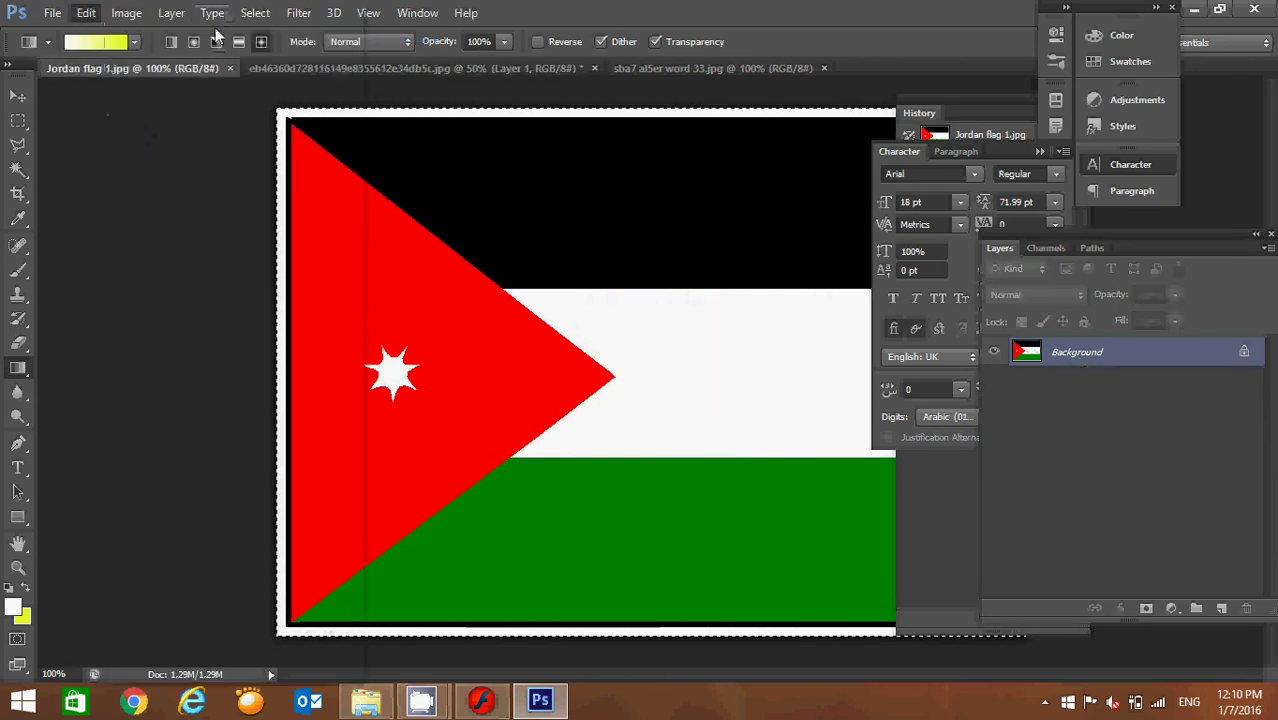
click(374, 67)
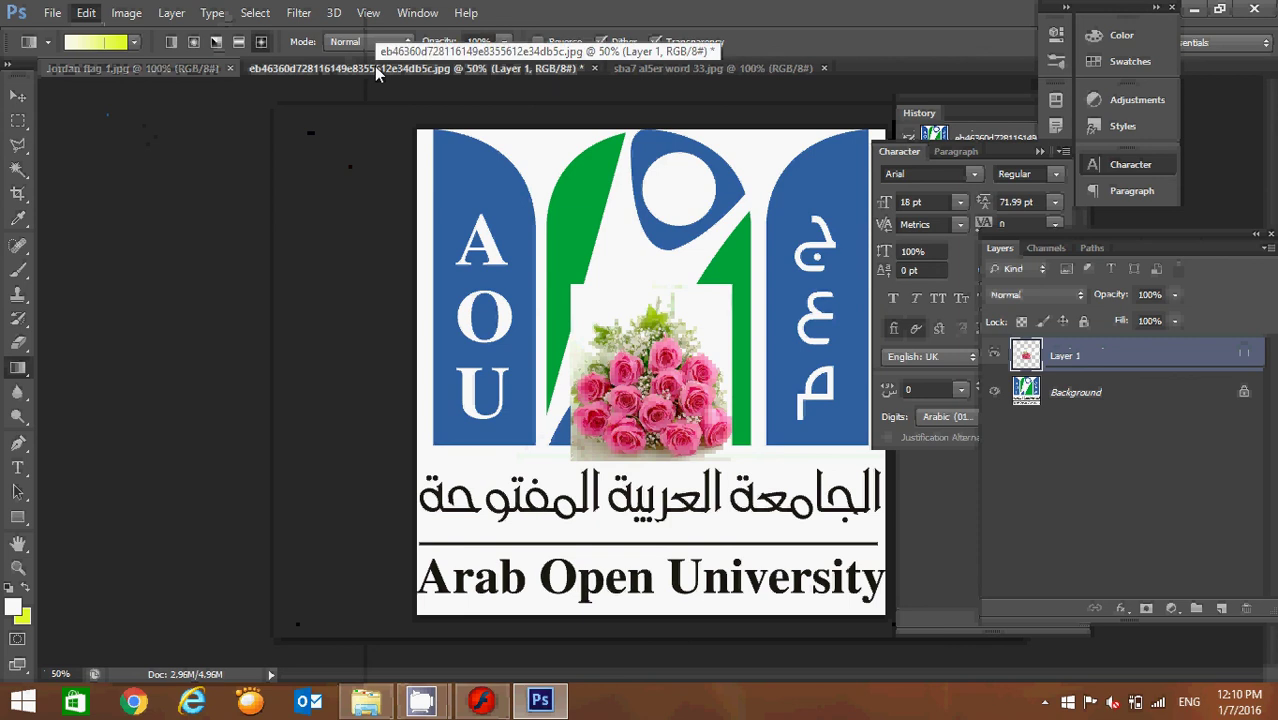
click(87, 13)
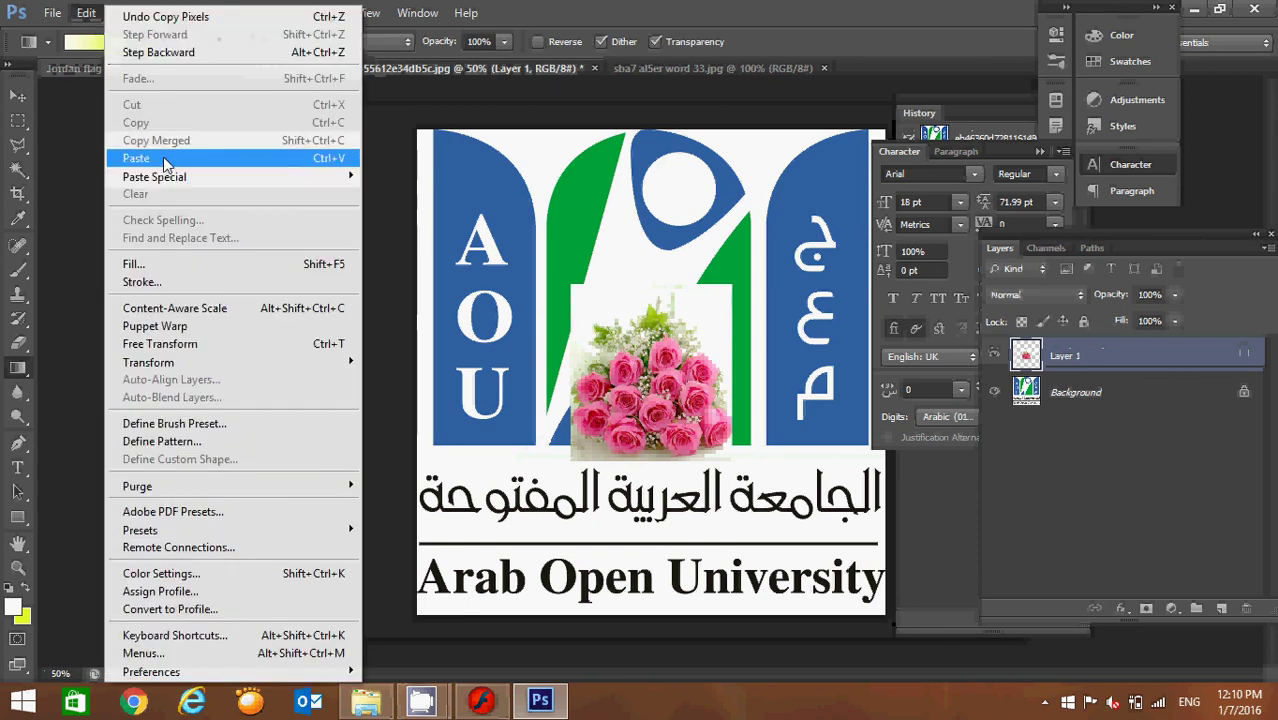
click(137, 158)
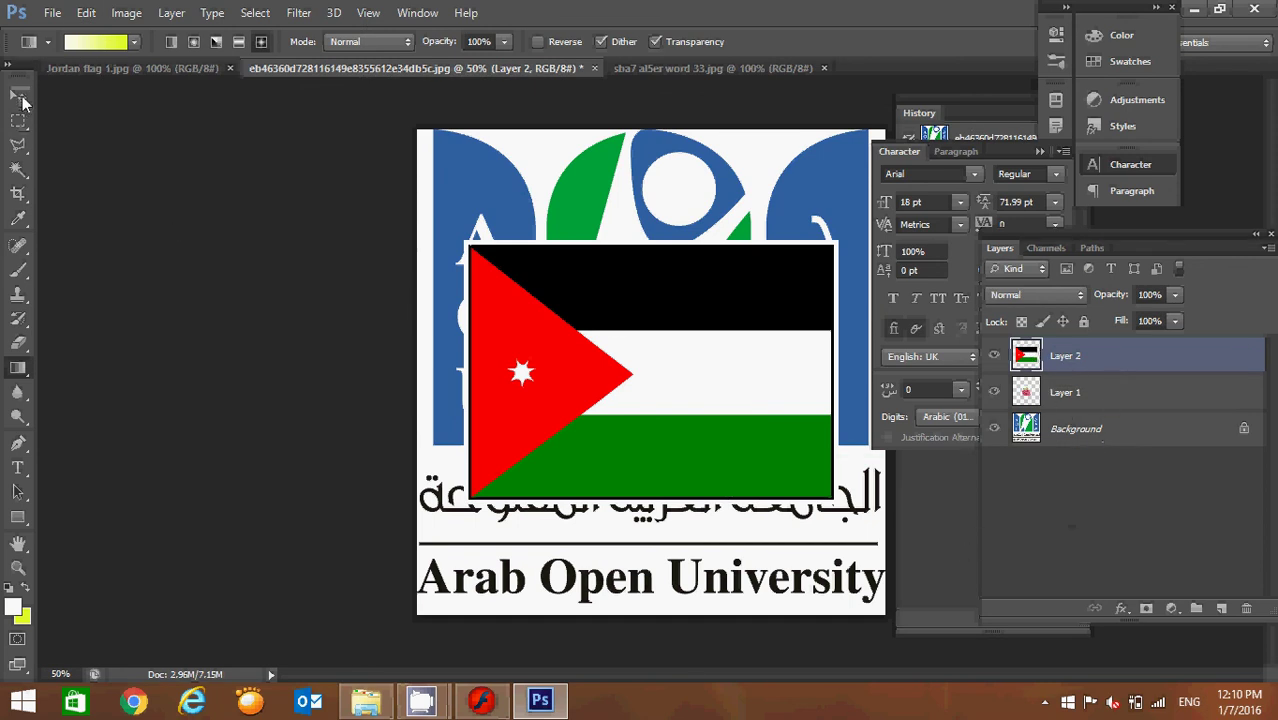
Scale the flag into the logo's top-left corner and move the roses layer down-right
click(18, 96)
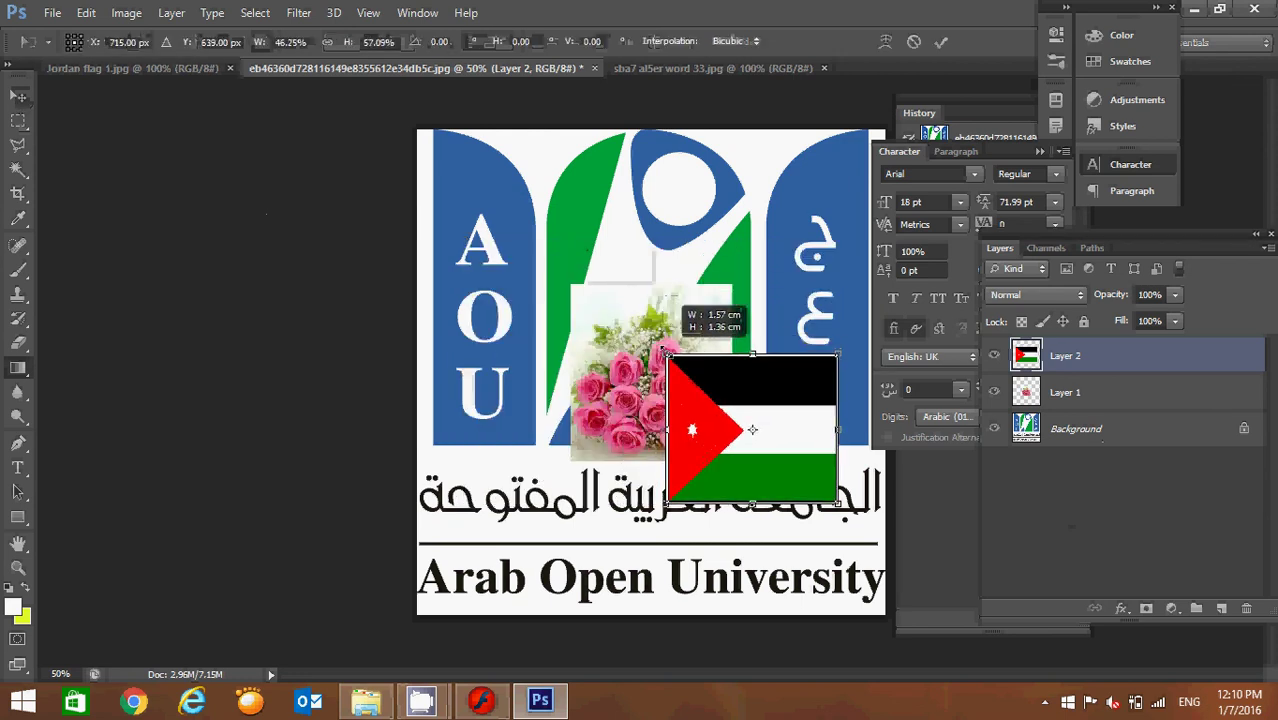
mouse_move(483, 250)
mouse_down()
mouse_move(665, 357)
mouse_move(611, 351)
mouse_move(503, 249)
mouse_move(529, 210)
mouse_up()
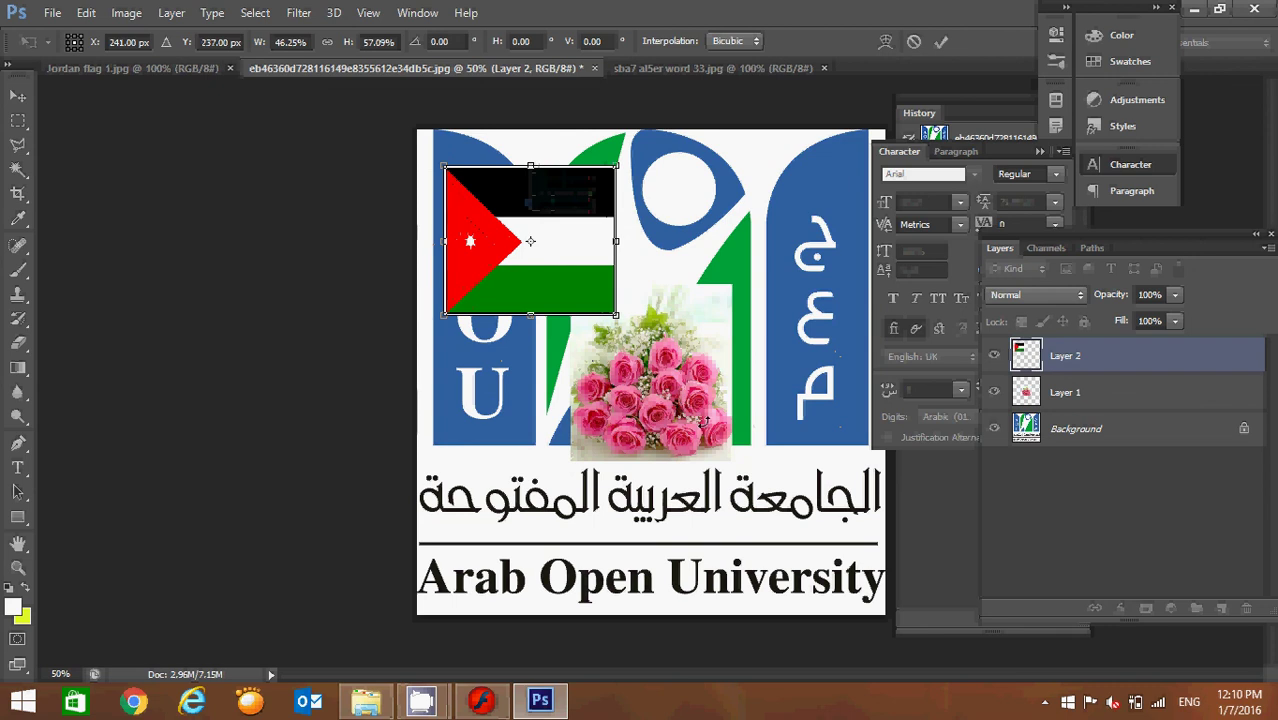
click(17, 100)
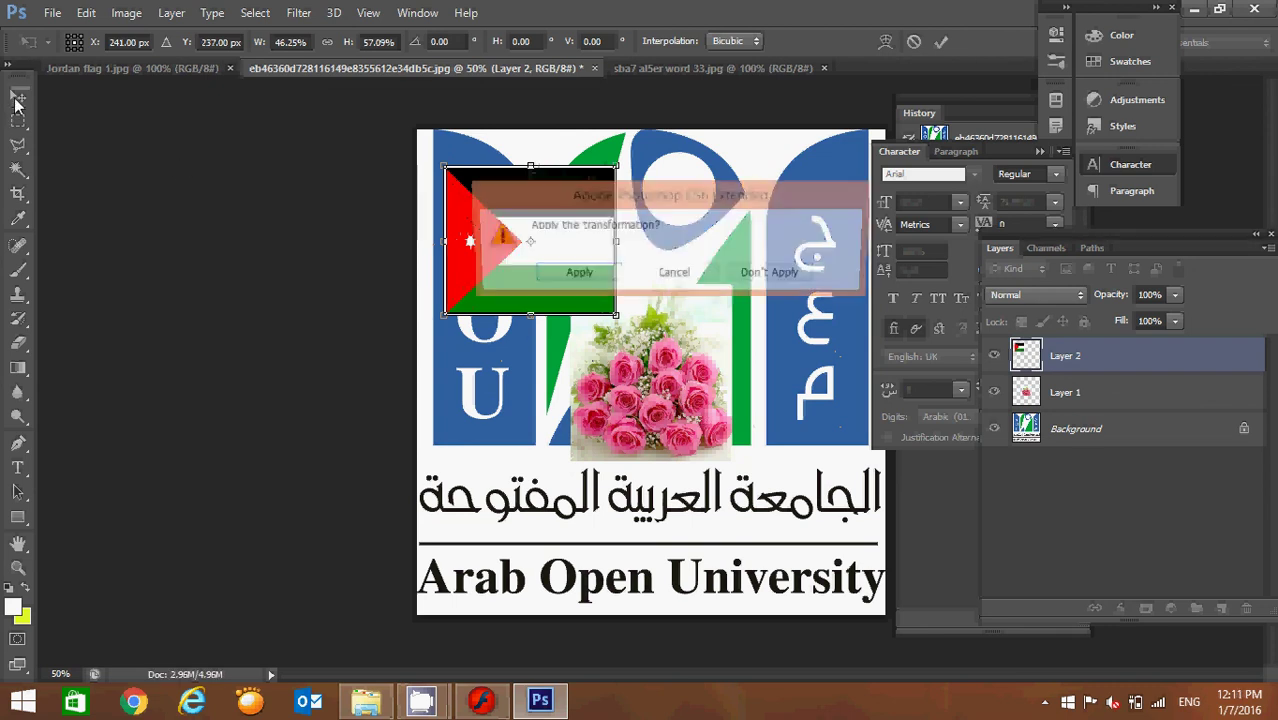
click(576, 274)
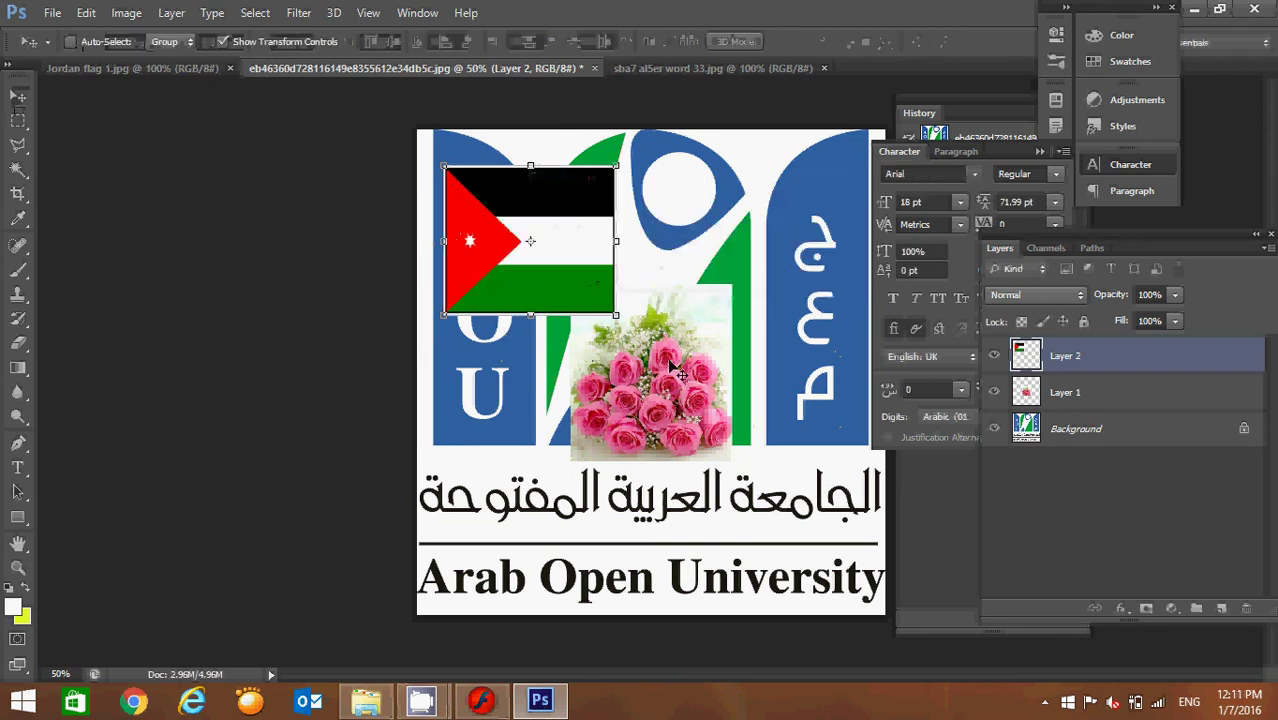
click(1153, 394)
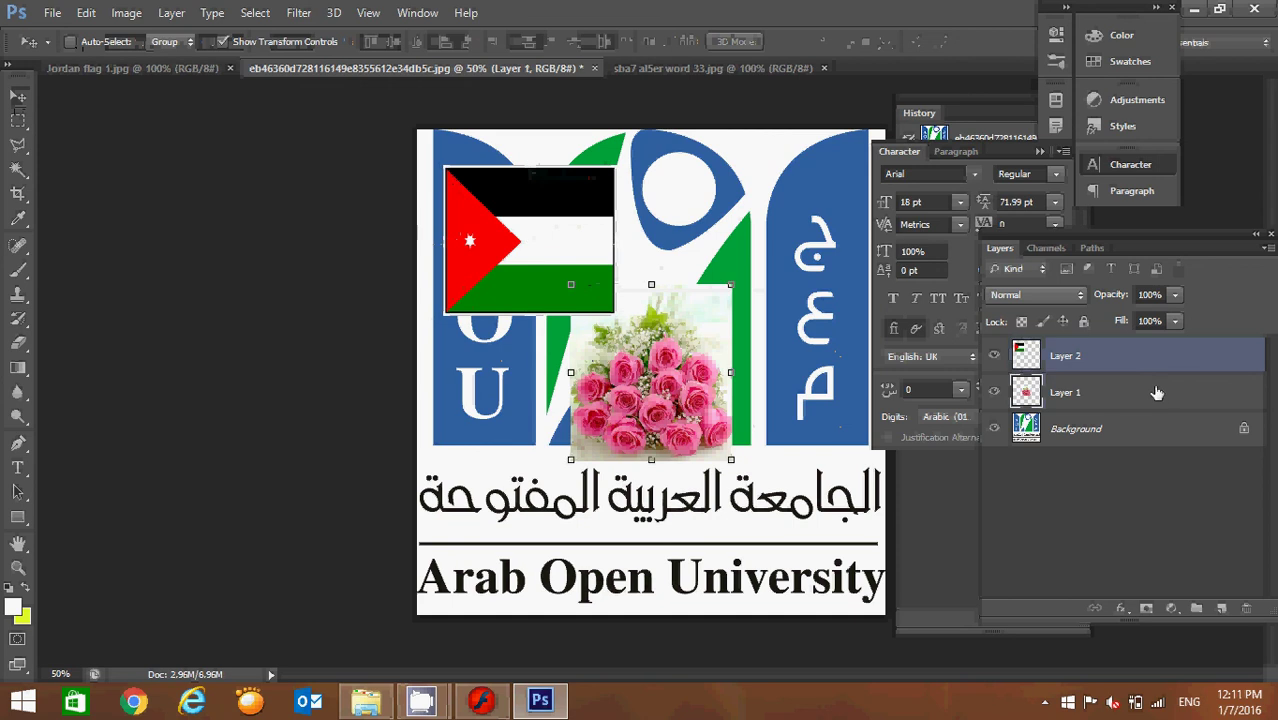
drag(716, 408, 826, 482)
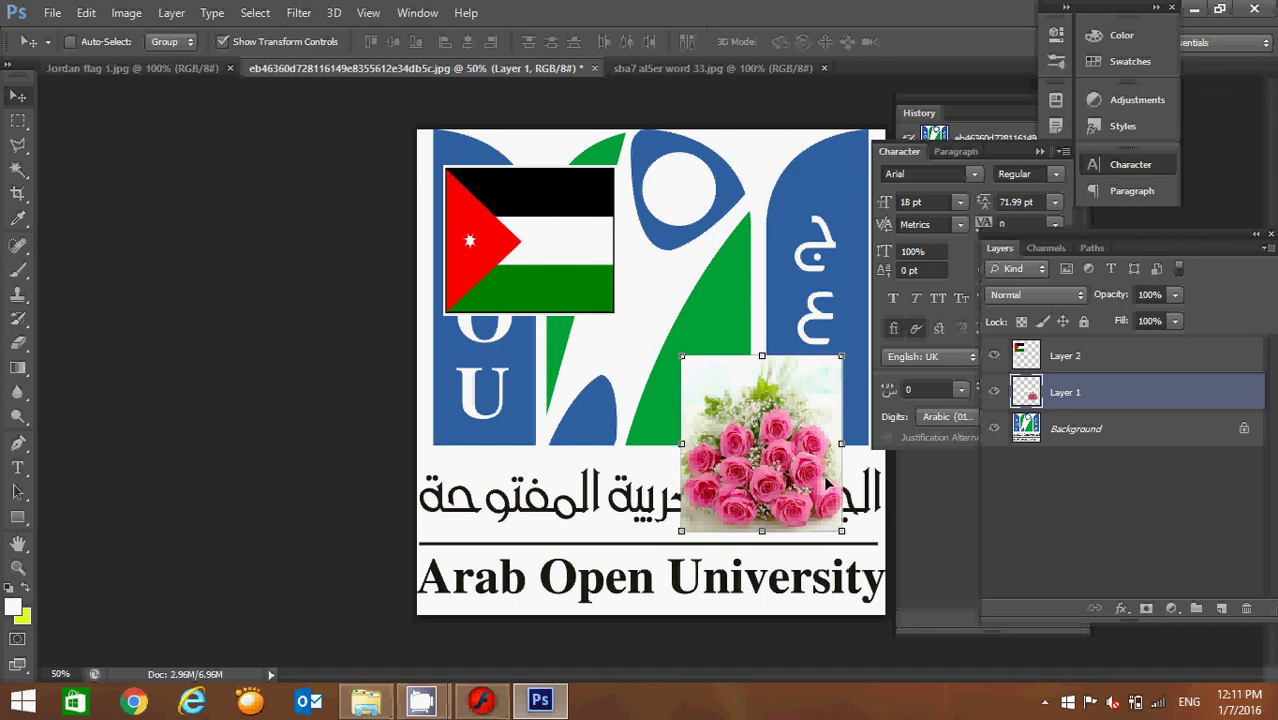
Save the layered logo as q7.psd, accepting the Photoshop format options
click(52, 13)
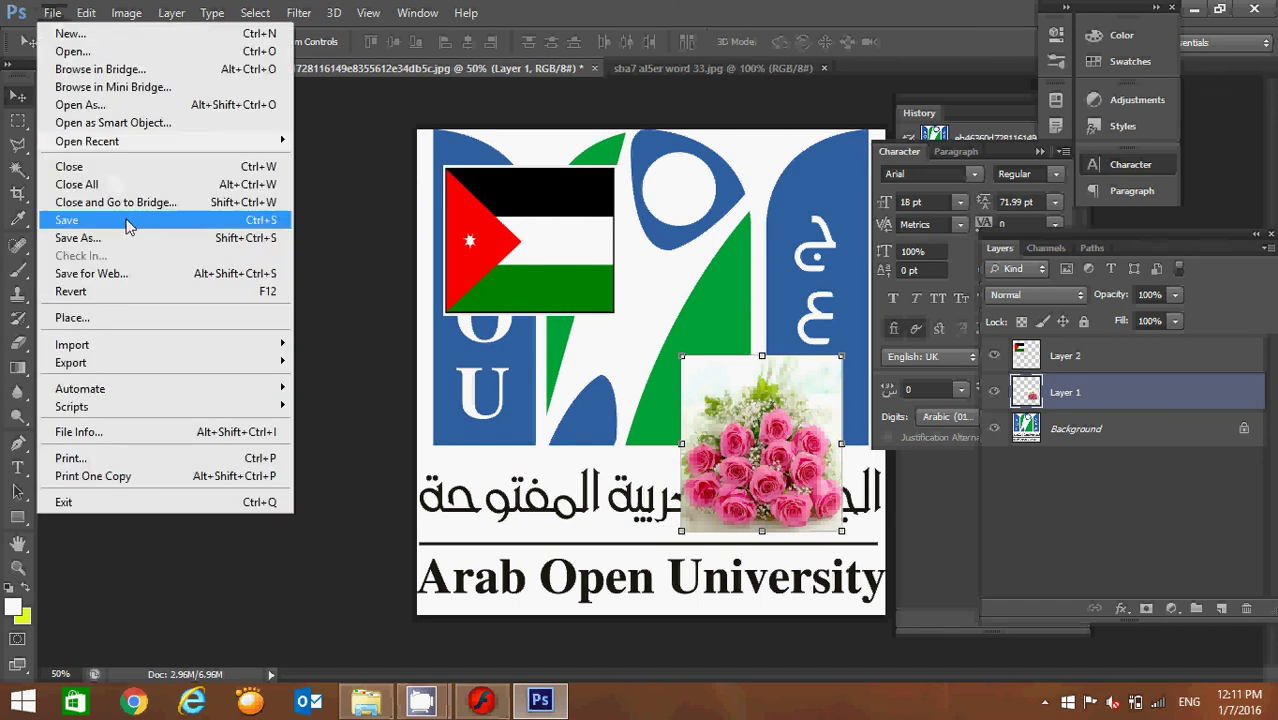
click(78, 238)
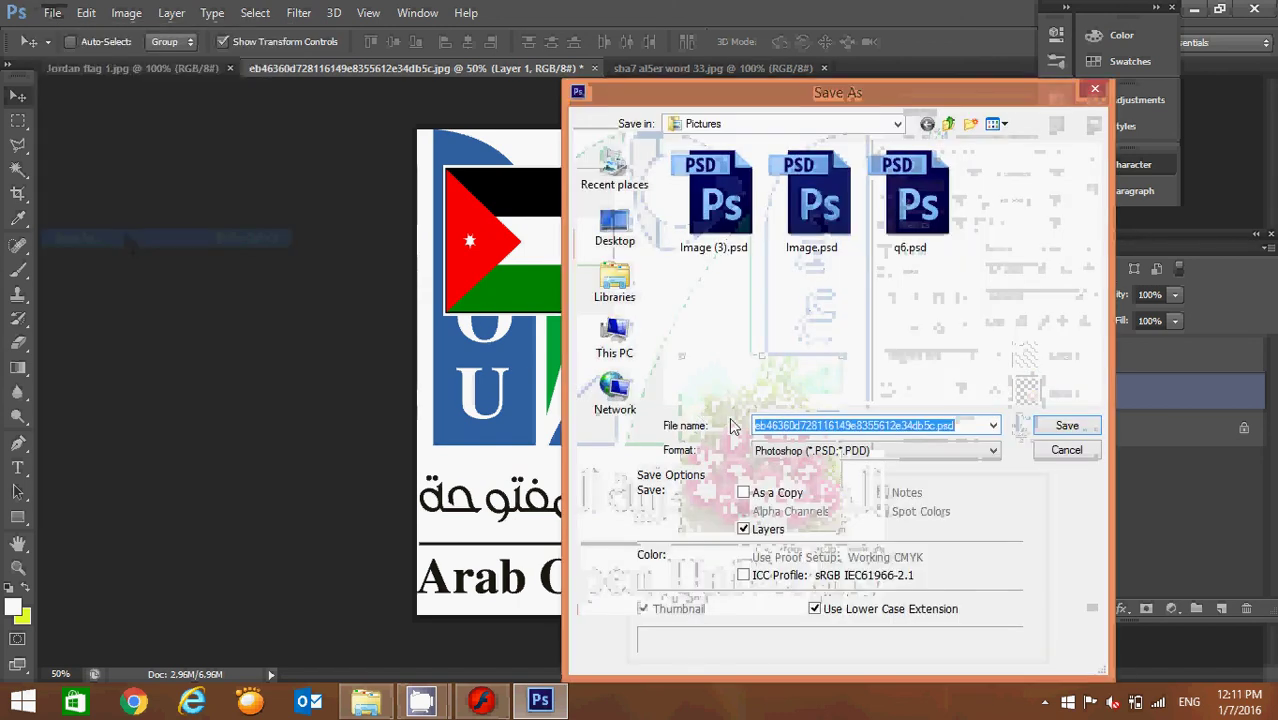
text(q7)
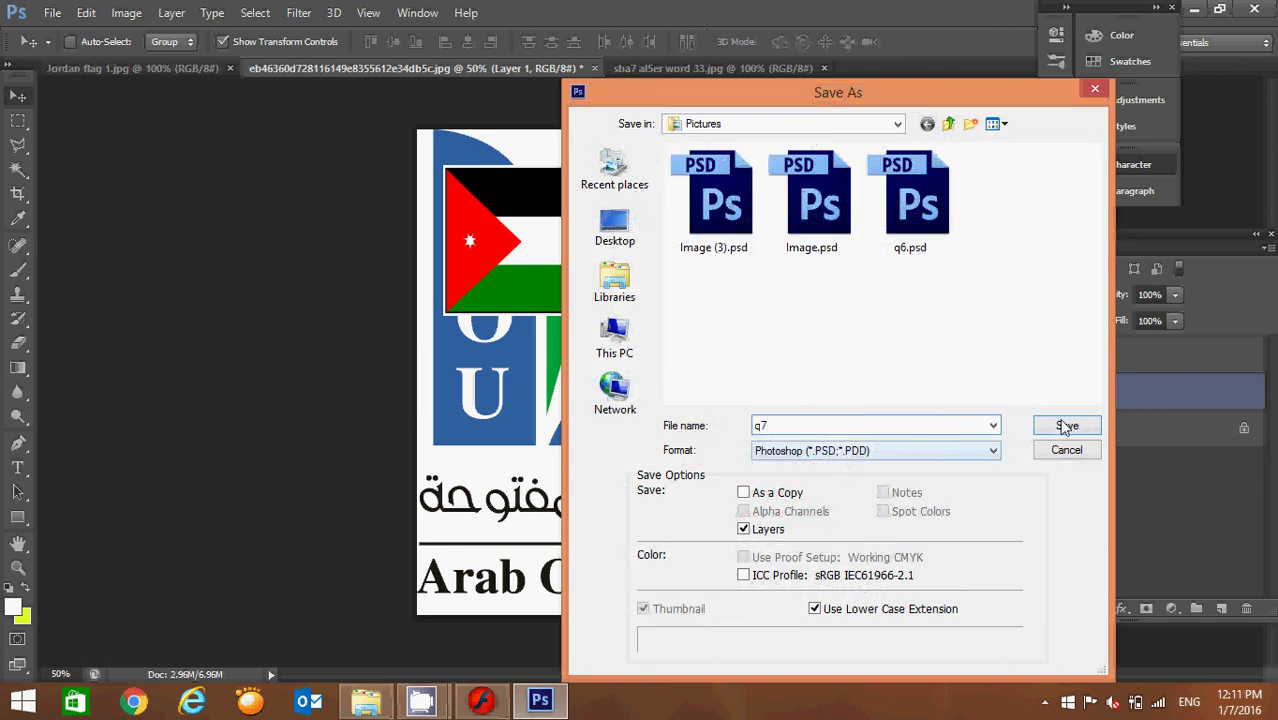
click(1062, 427)
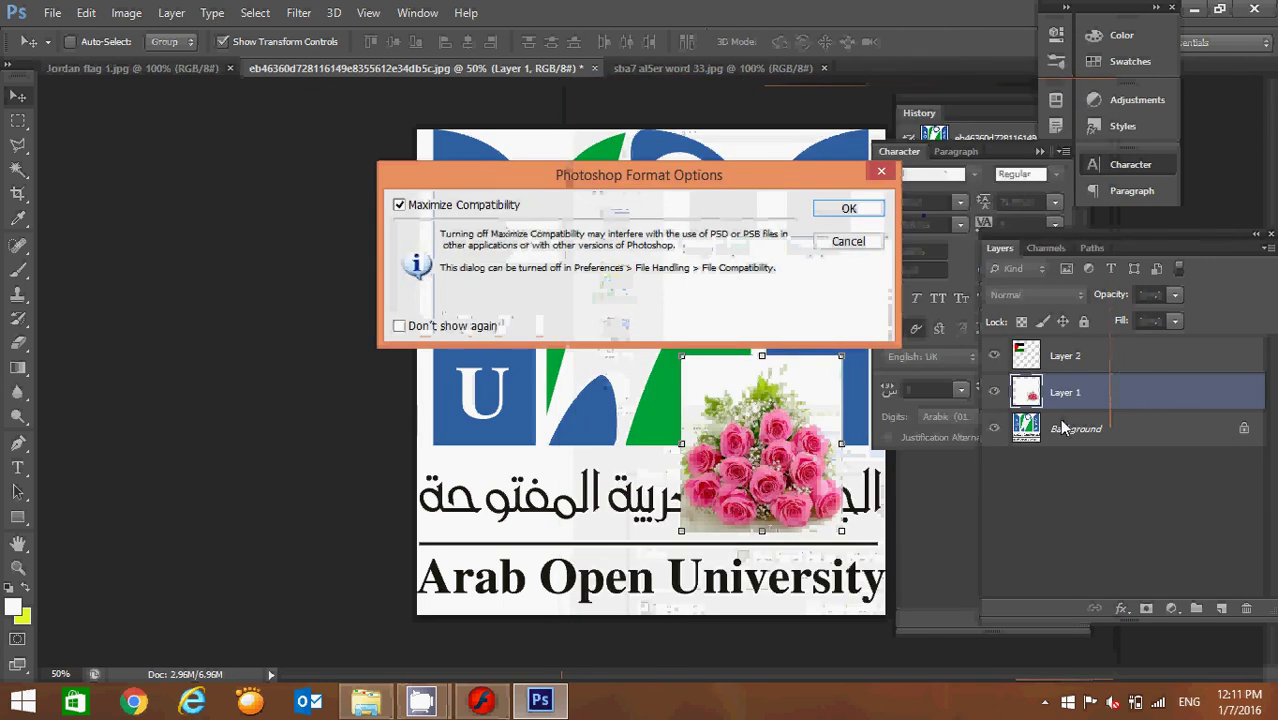
click(848, 206)
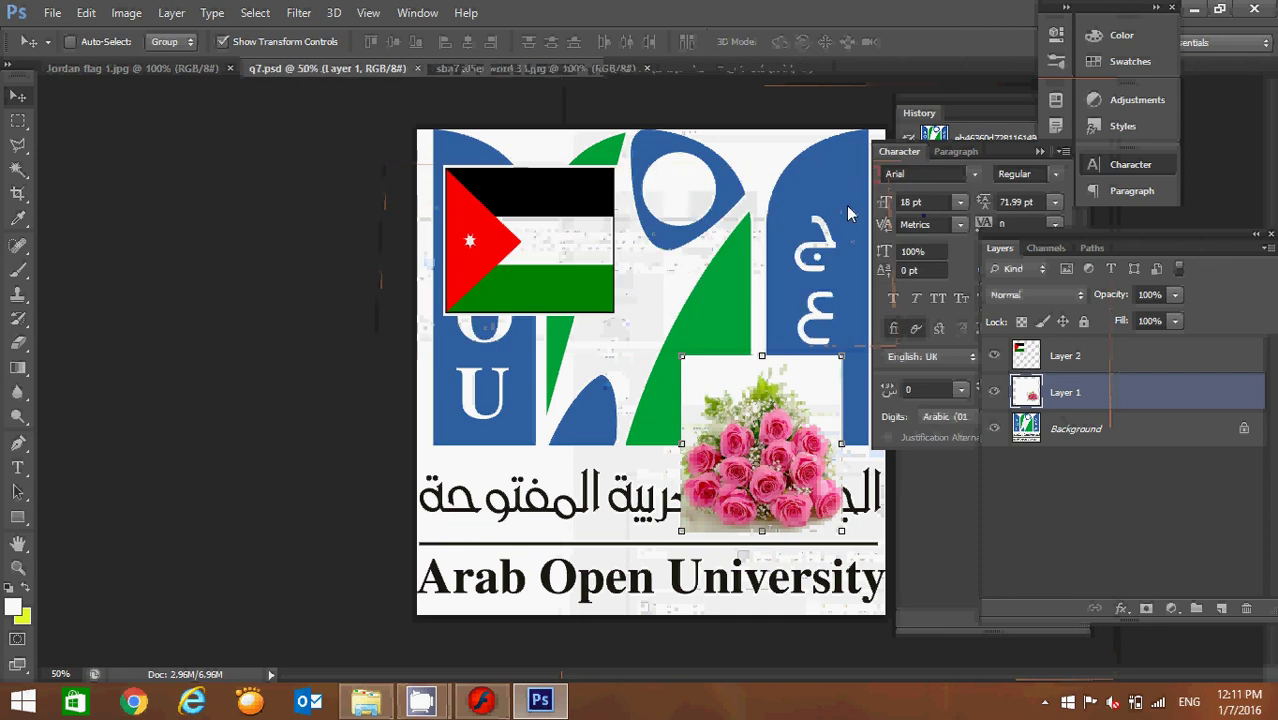
Save a JPEG copy named q8.jpg, accepting the JPEG quality options
click(53, 14)
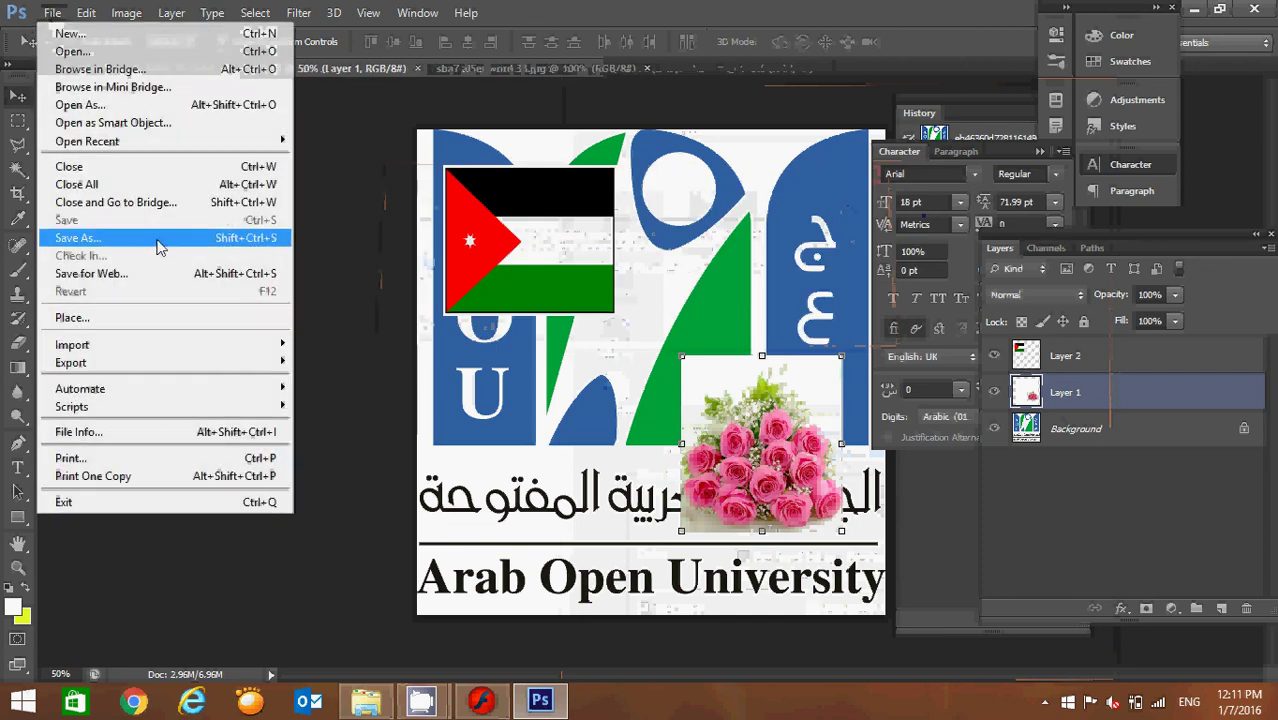
click(160, 244)
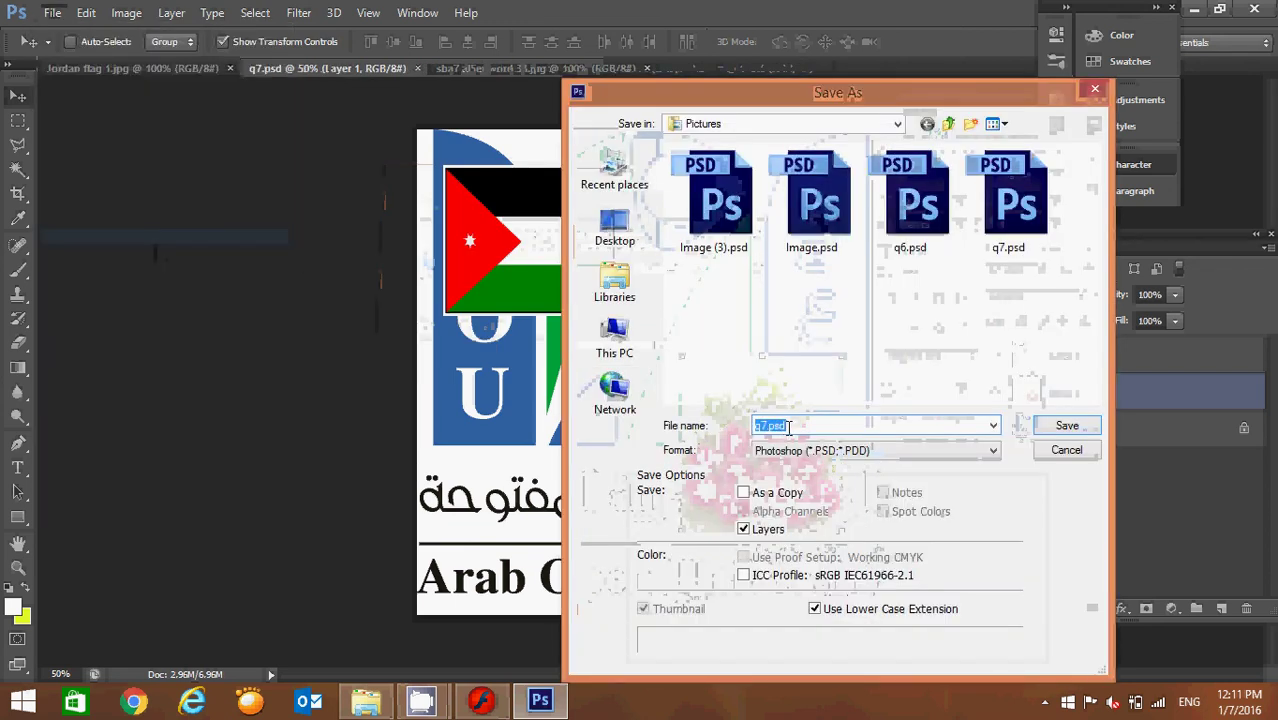
text(q8)
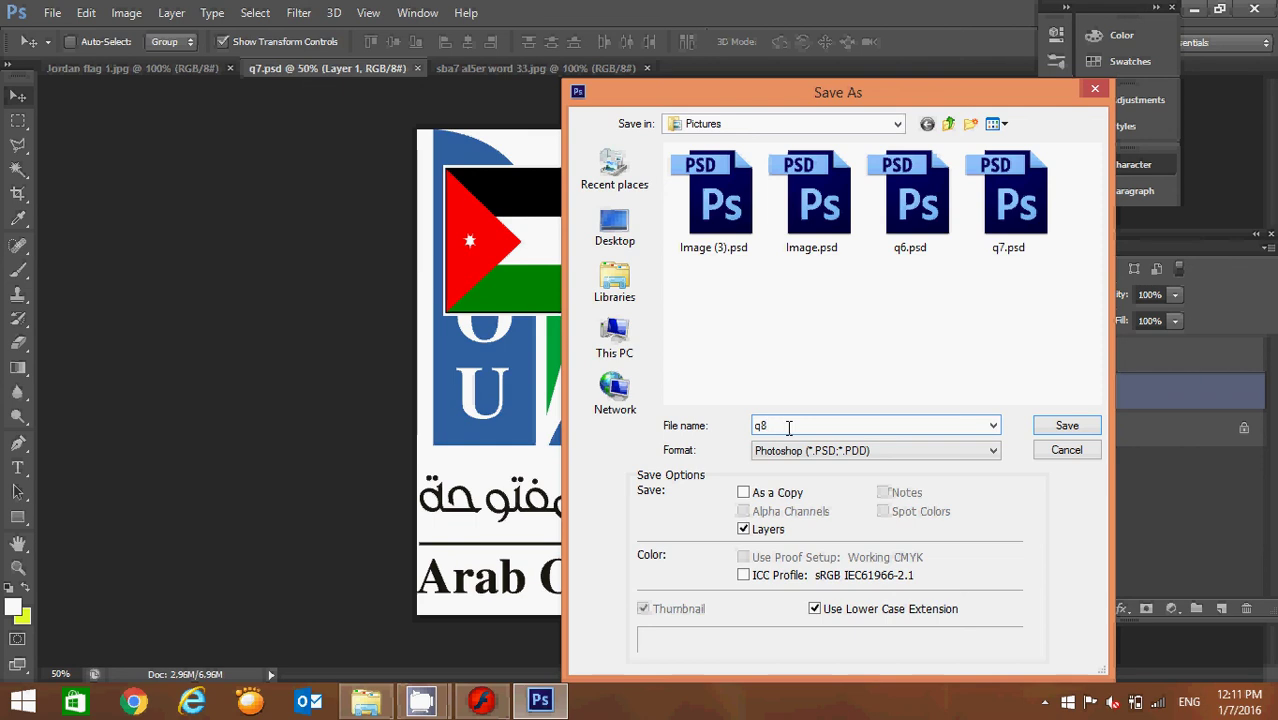
click(951, 453)
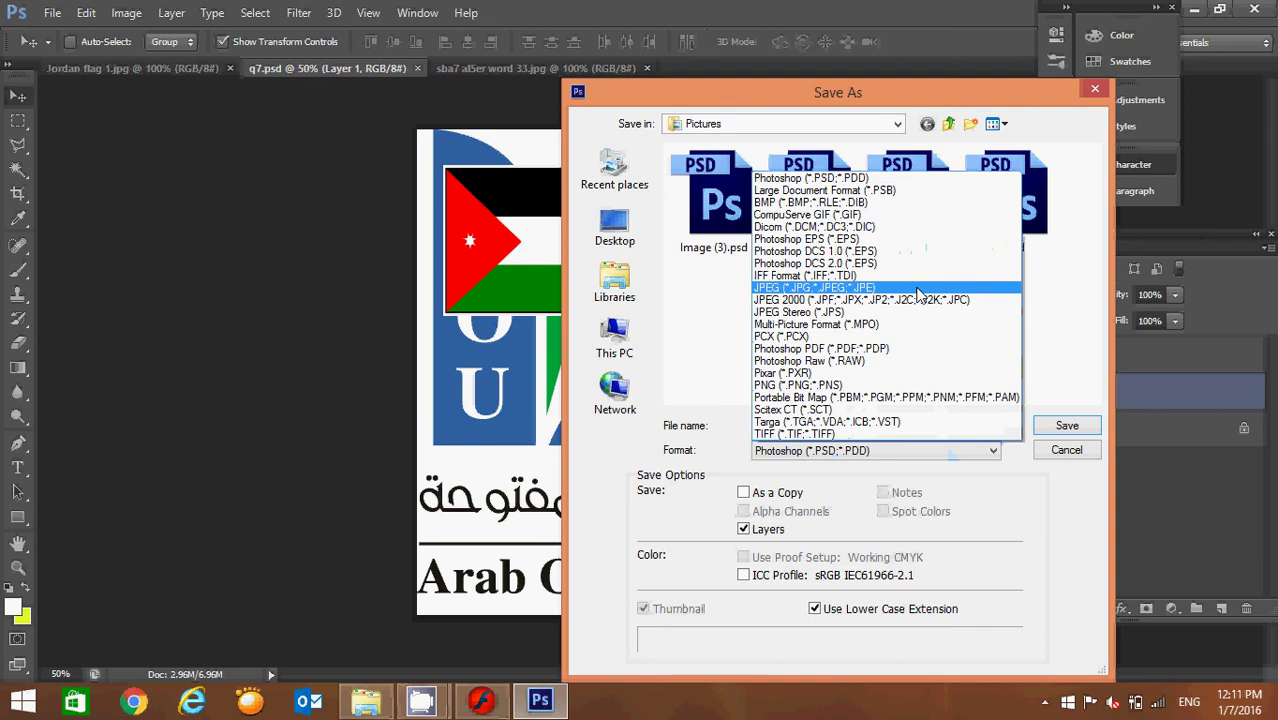
click(918, 288)
click(1067, 427)
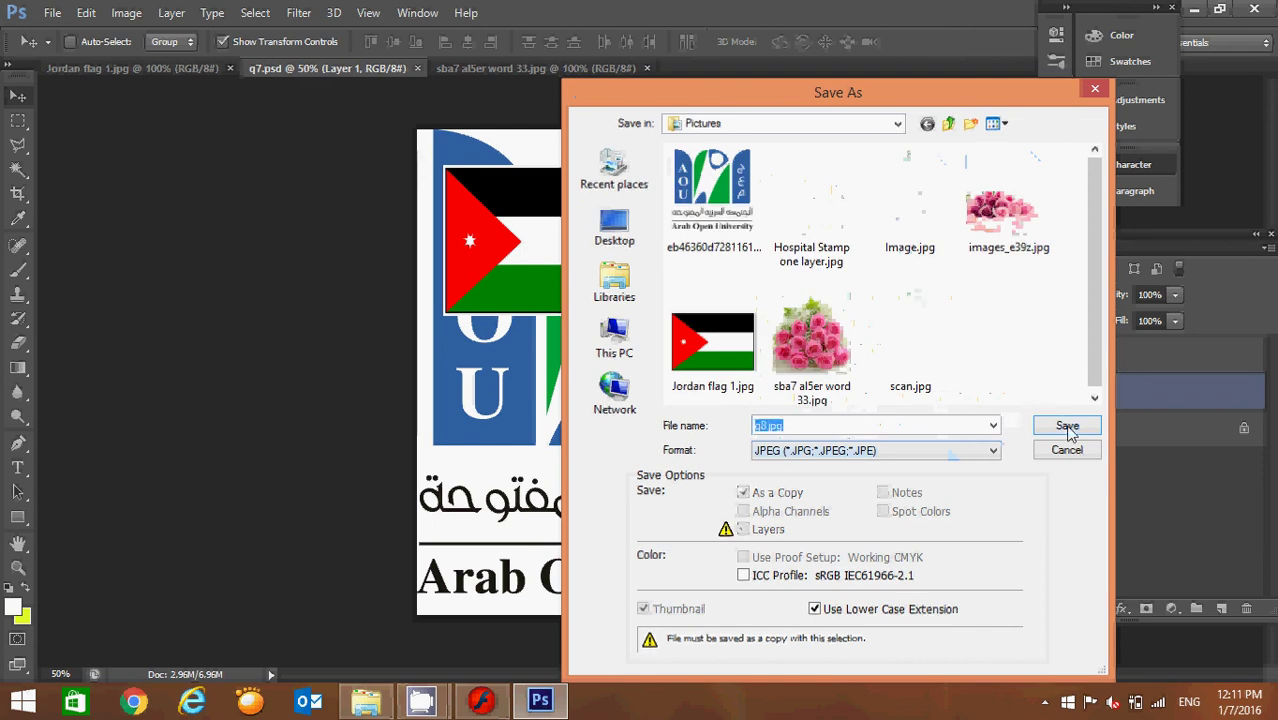
click(1098, 217)
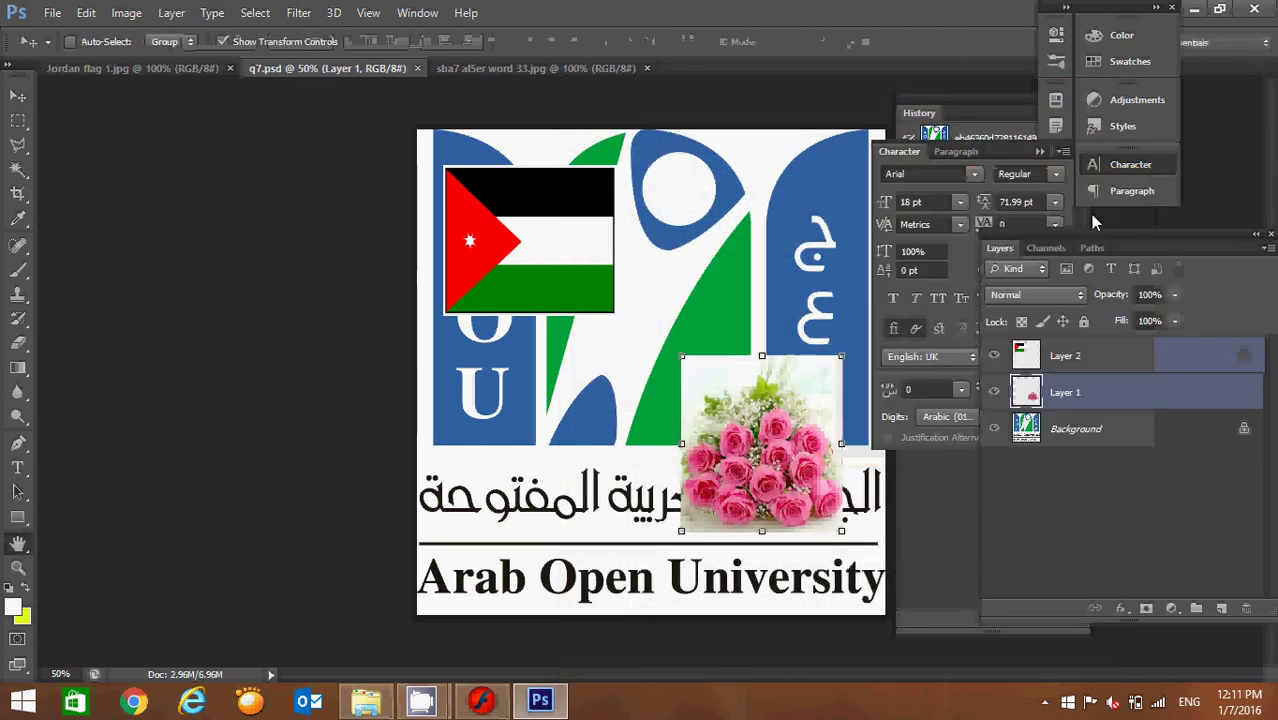